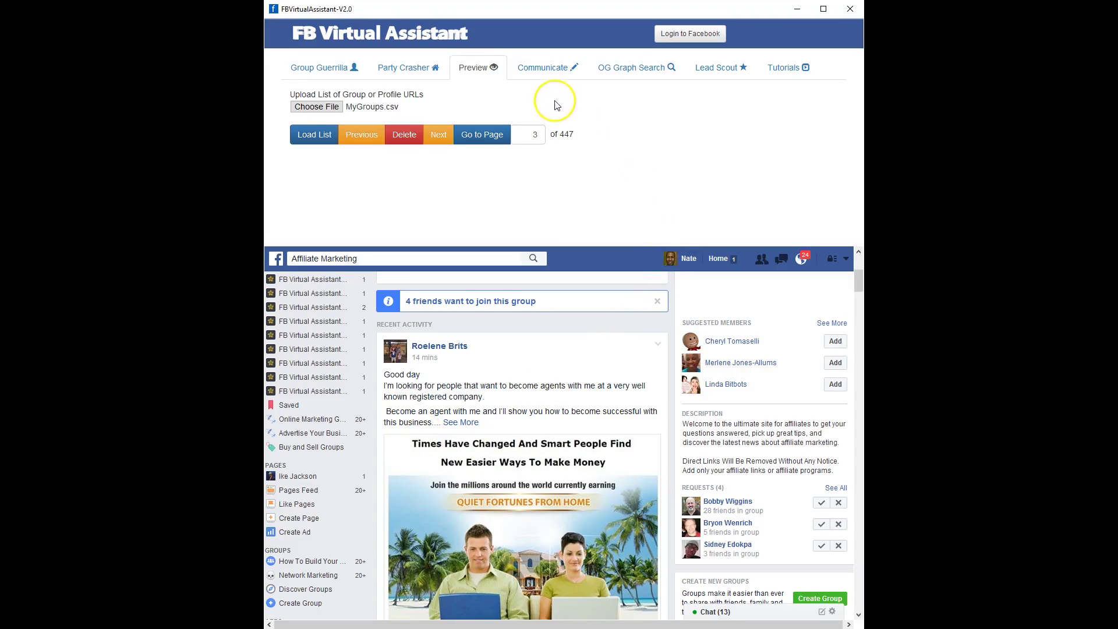
Step: Look through the Group Guerrilla and Party Crasher sections, then show the Communicate posting schedule (40 posts/day, 5 minutes apart)
left_click(330, 74)
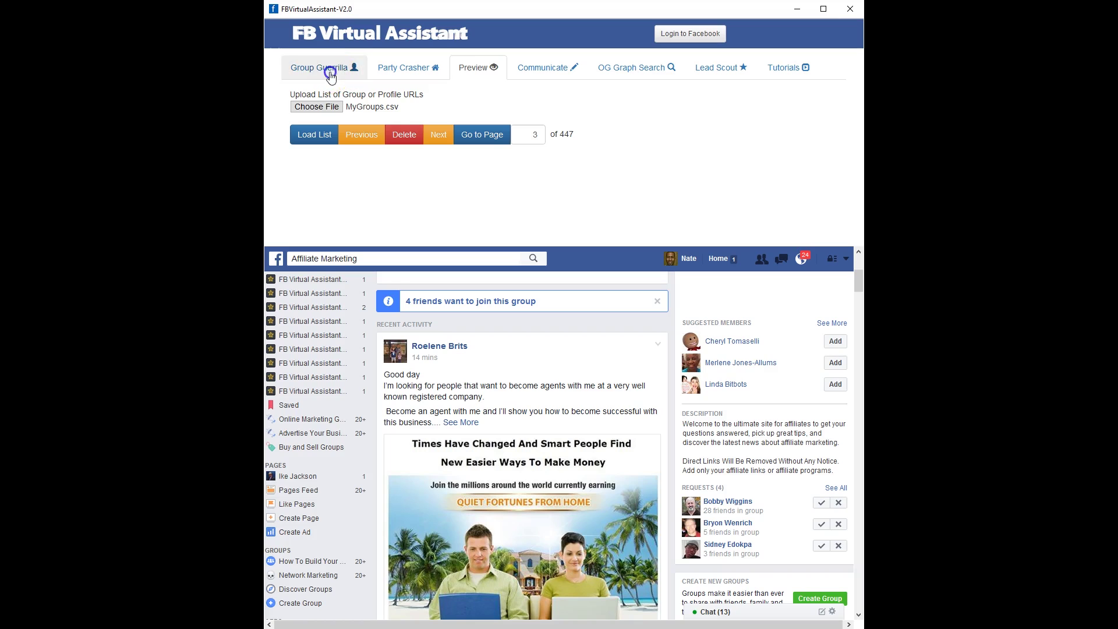
left_click(403, 78)
left_click(465, 73)
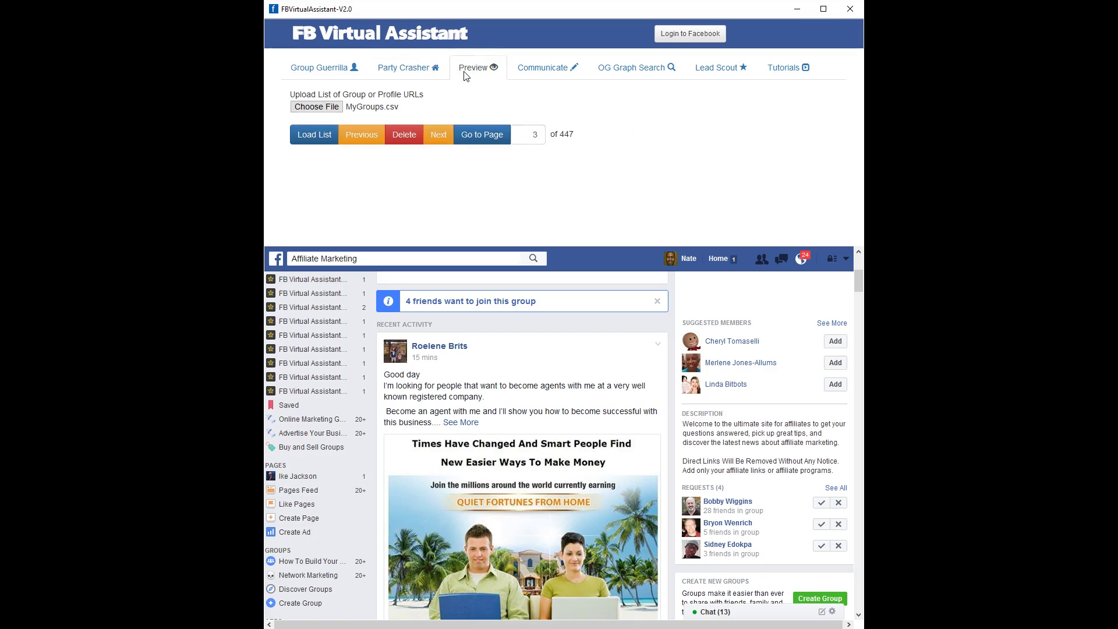
left_click(540, 75)
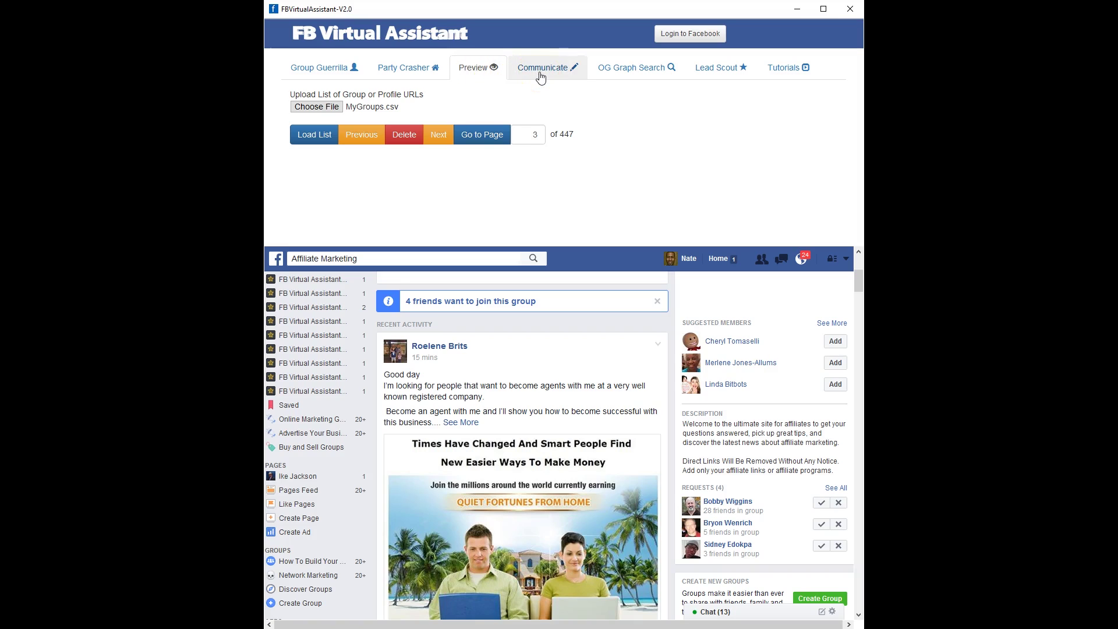
left_click(545, 66)
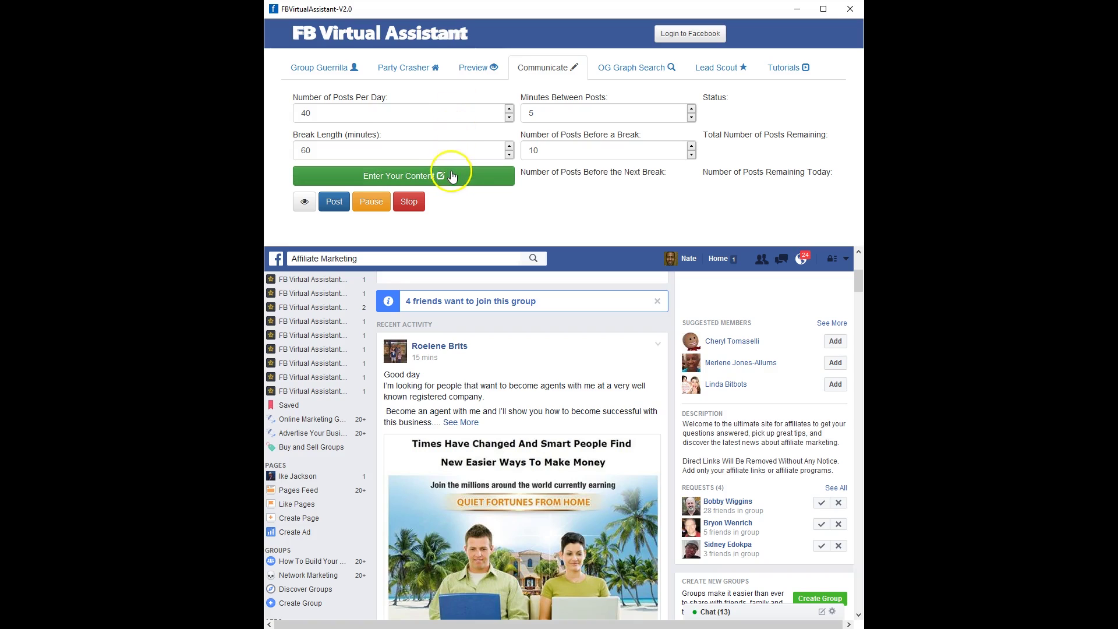
Step: Open the Post / Message Content window and switch its mode from sending messages to posting in groups
left_click(483, 181)
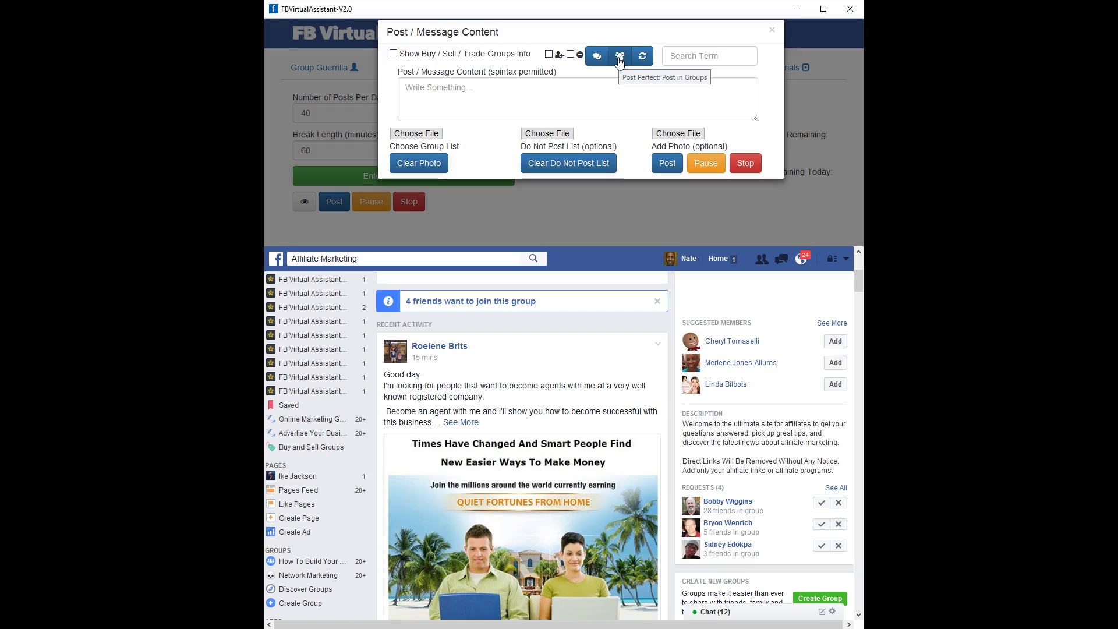
left_click(596, 59)
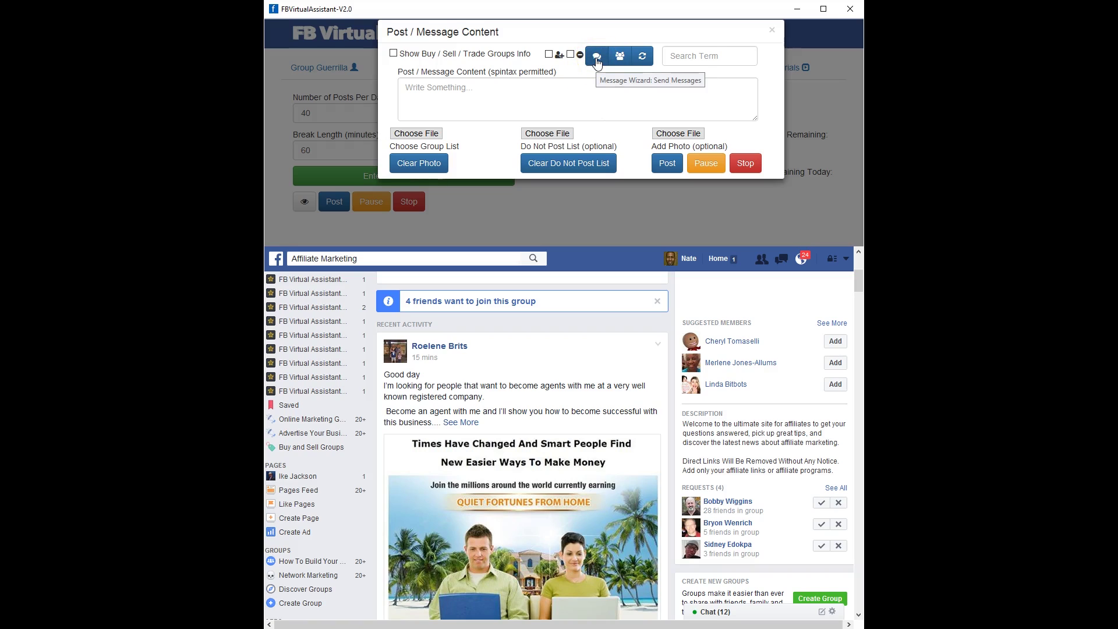
left_click(643, 62)
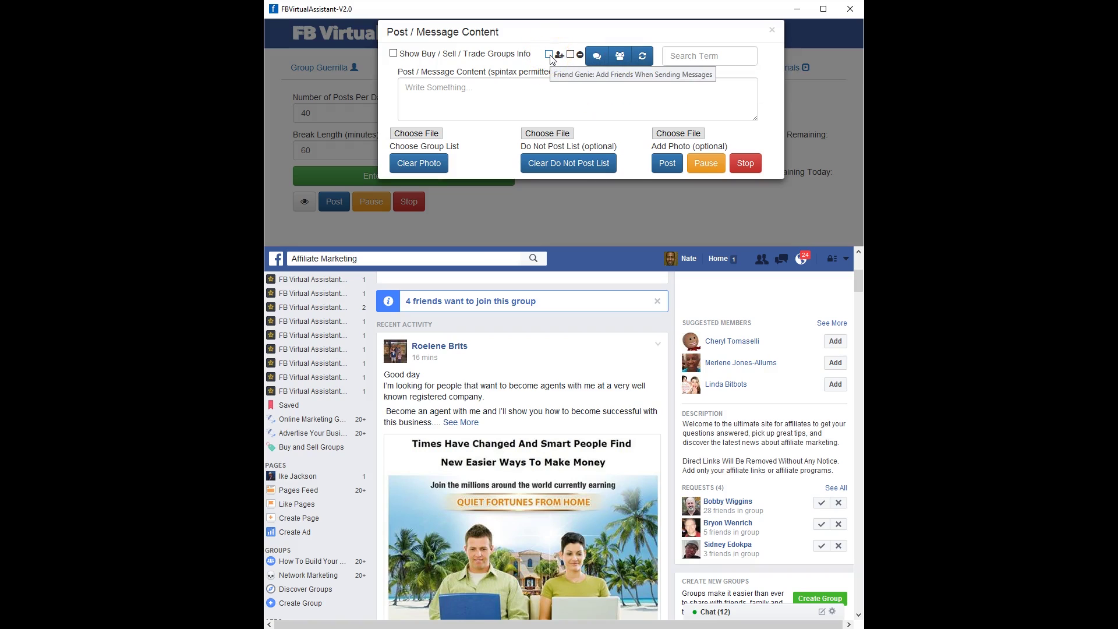
left_click(622, 58)
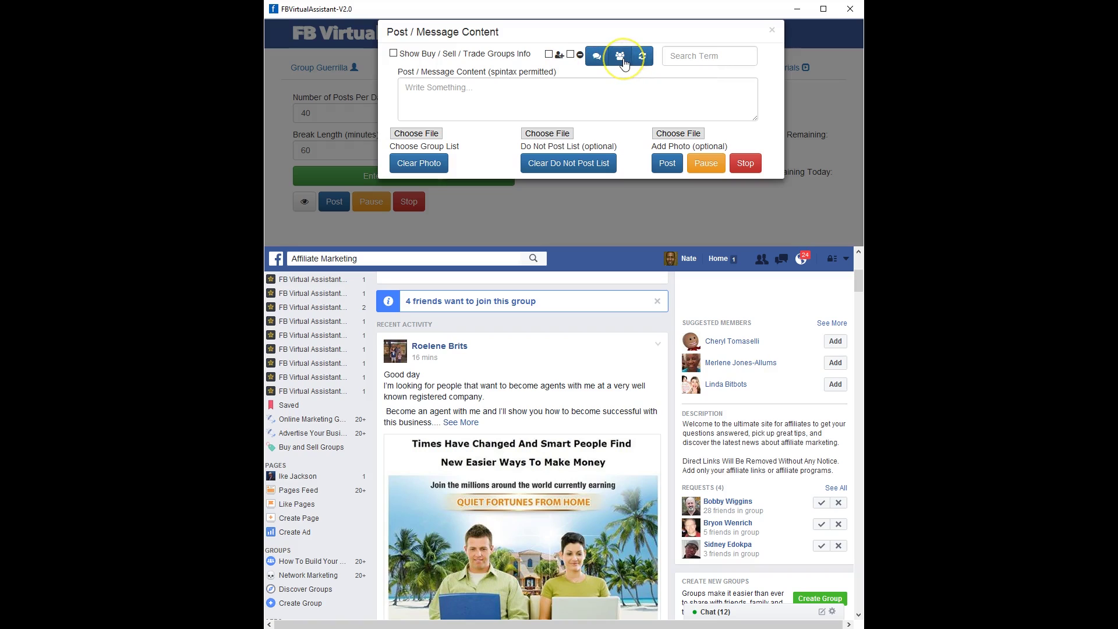
left_click(548, 55)
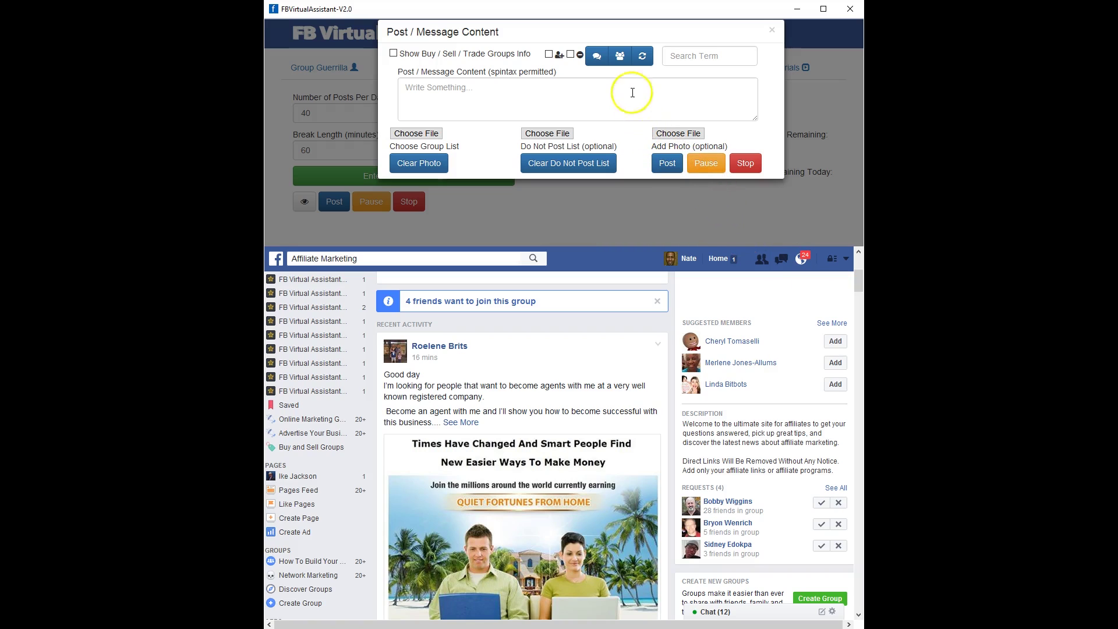
Step: Activate the groups poster, dismiss its confirmation, and place the cursor in the empty message field
left_click(620, 58)
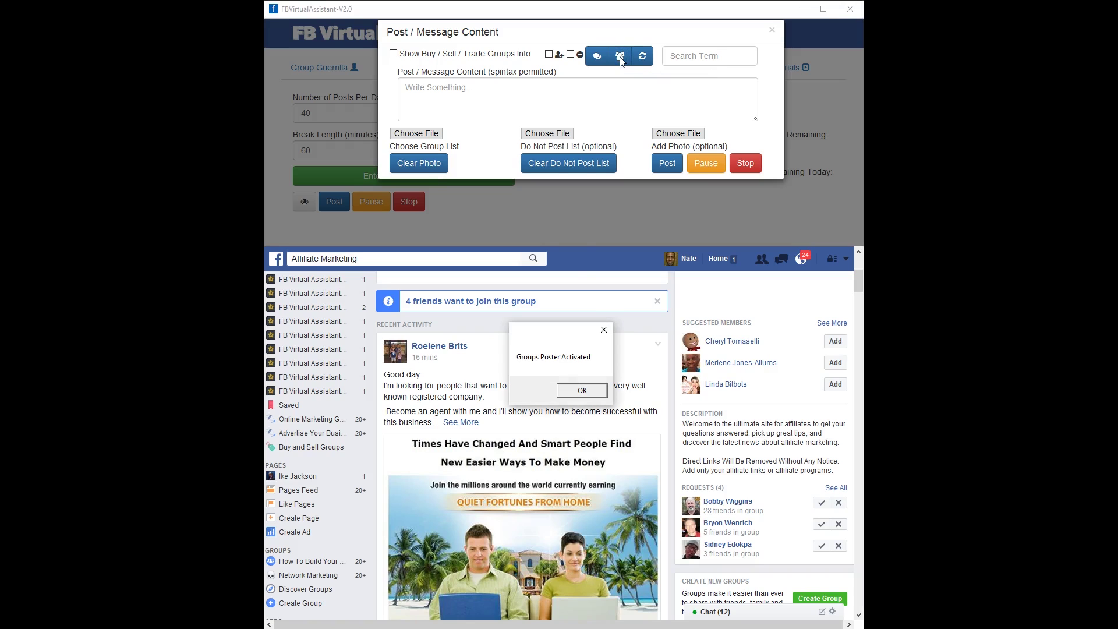
left_click(582, 390)
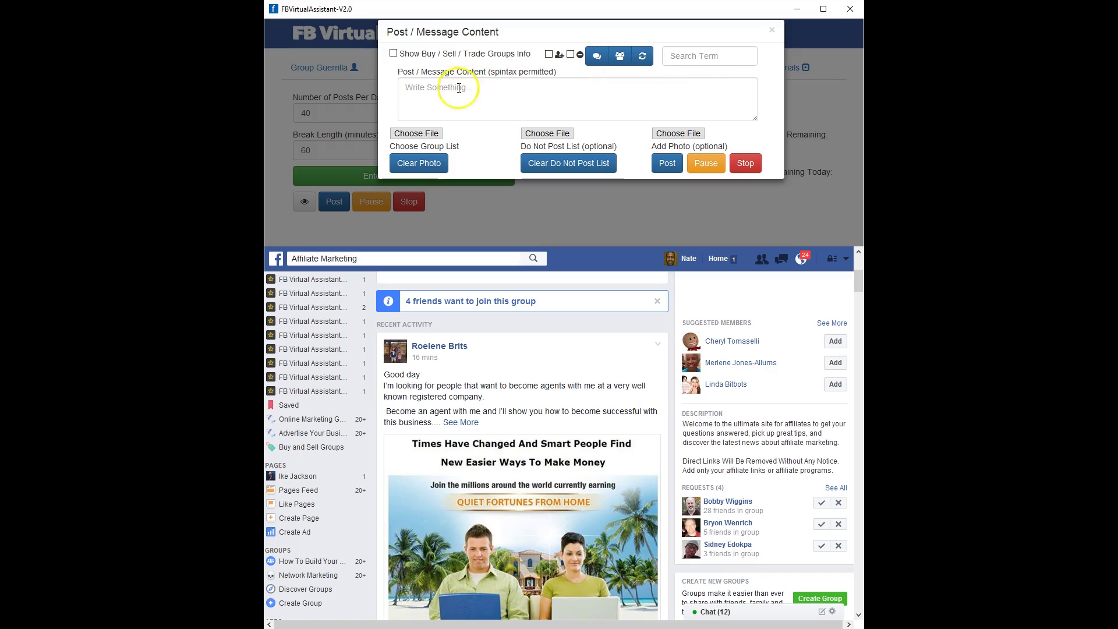
left_click(416, 91)
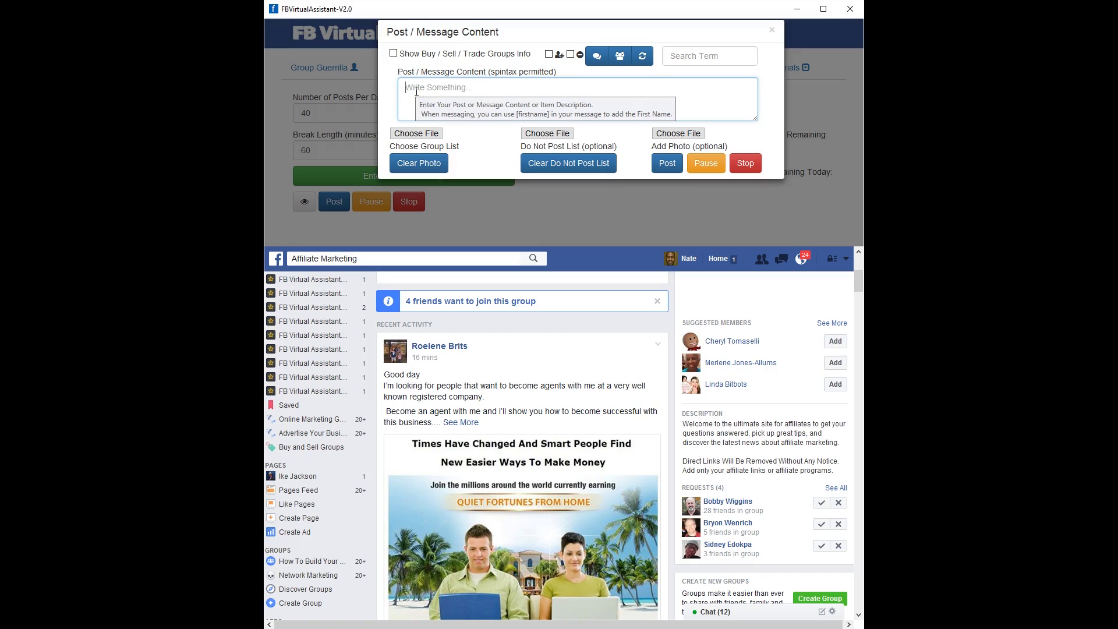
Step: Show the buy/sell/trade fields and enter item 'FB Virtual Assistant' with price 77
left_click(393, 53)
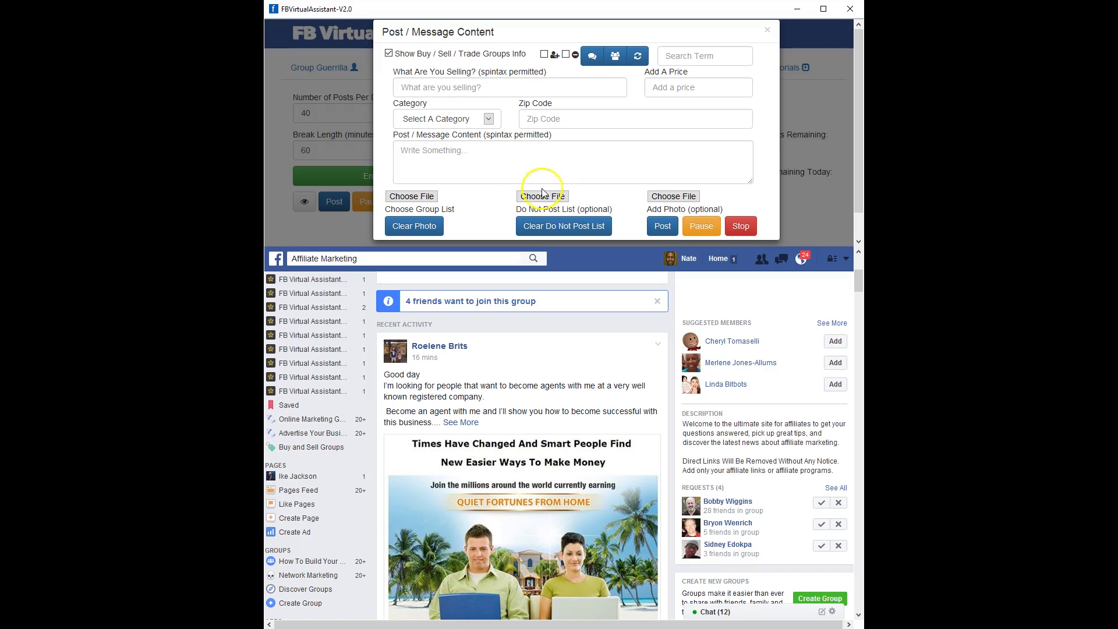
left_click(420, 86)
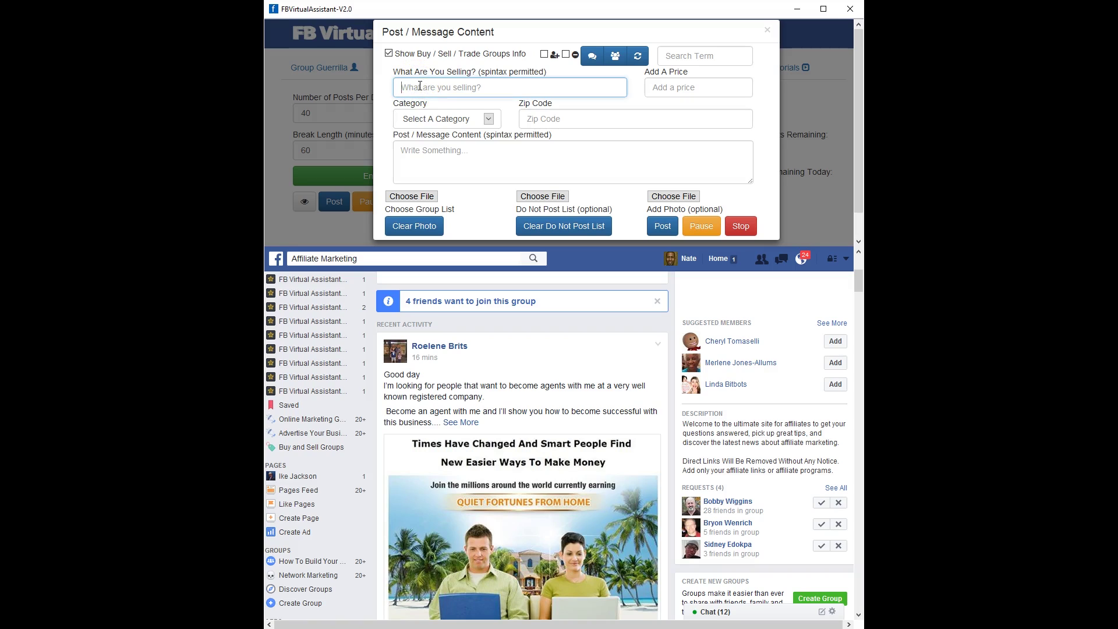
type("FB Virtual Assistant")
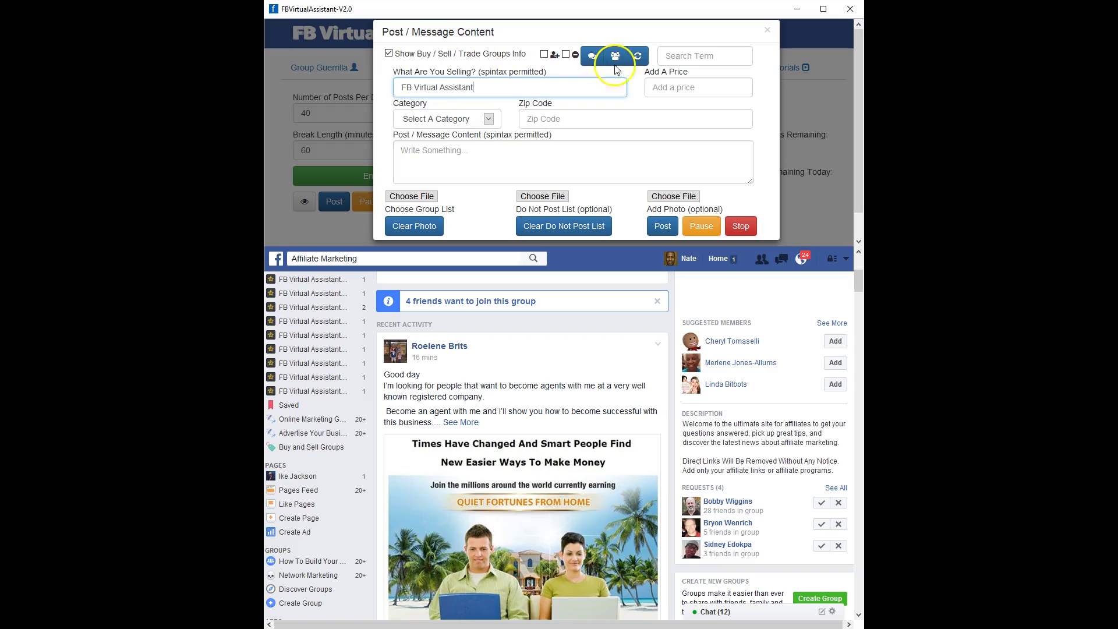
left_click(690, 87)
type("77")
Step: Set category to Computers & Electronics and zip code 77084, then open File Explorer
left_click(488, 119)
left_click(488, 119)
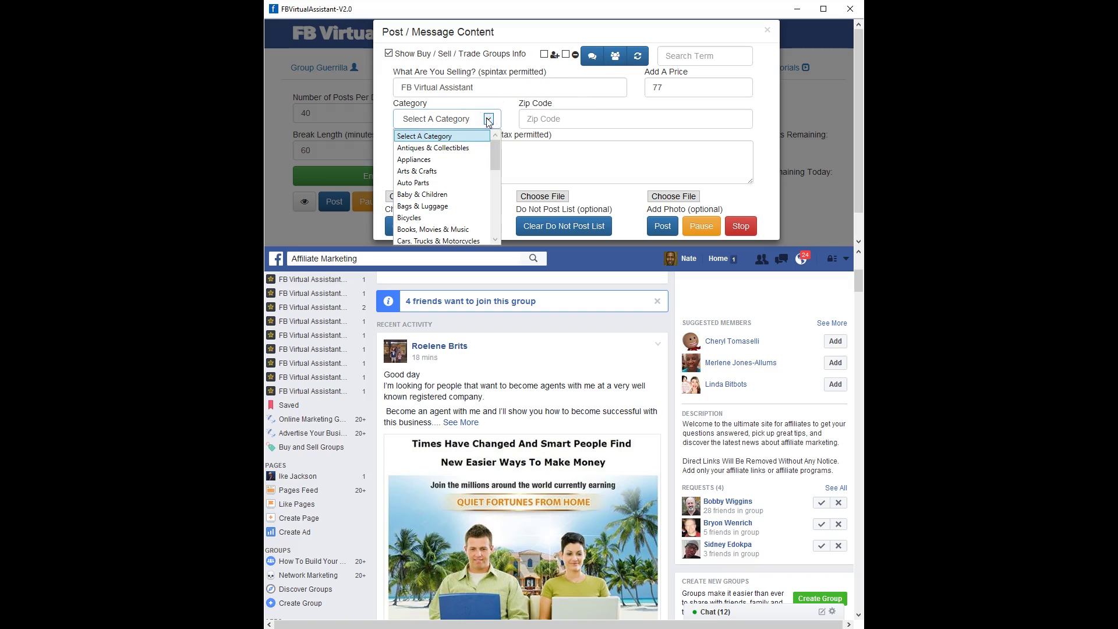
mouse_move(495, 150)
left_mouse_down()
mouse_move(484, 235)
mouse_move(495, 181)
left_mouse_up()
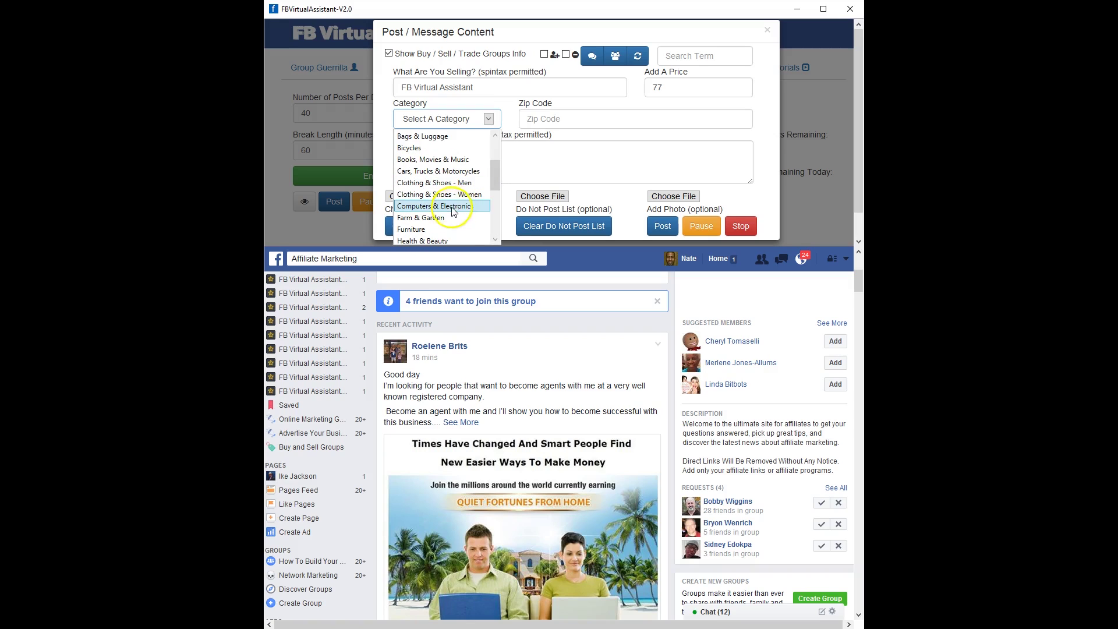
left_click(434, 206)
left_click(537, 119)
type("77084")
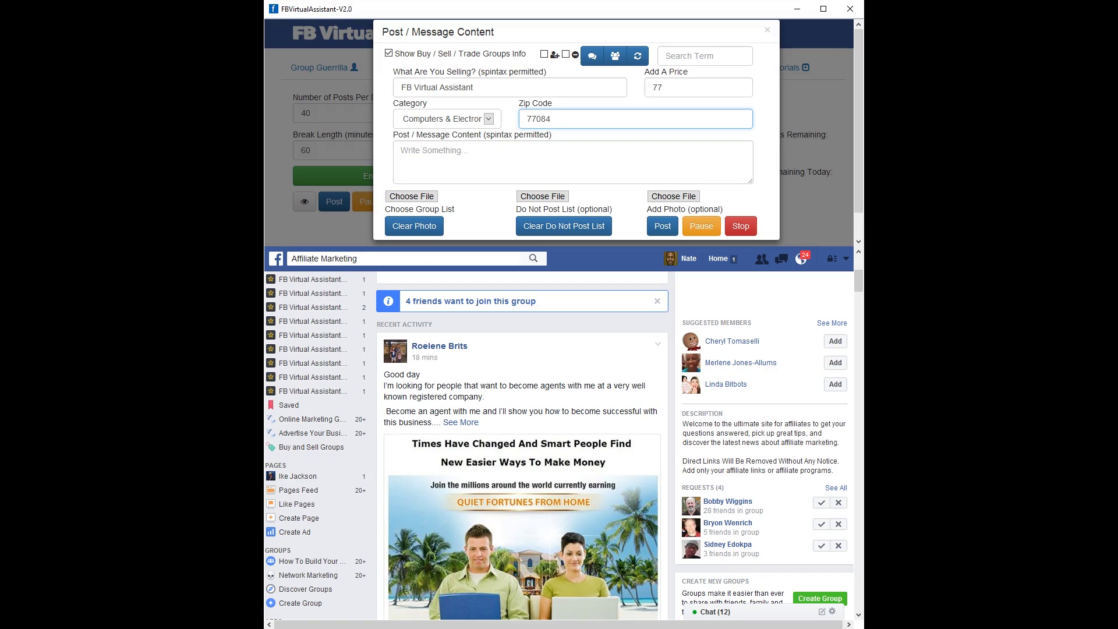
key("super+e")
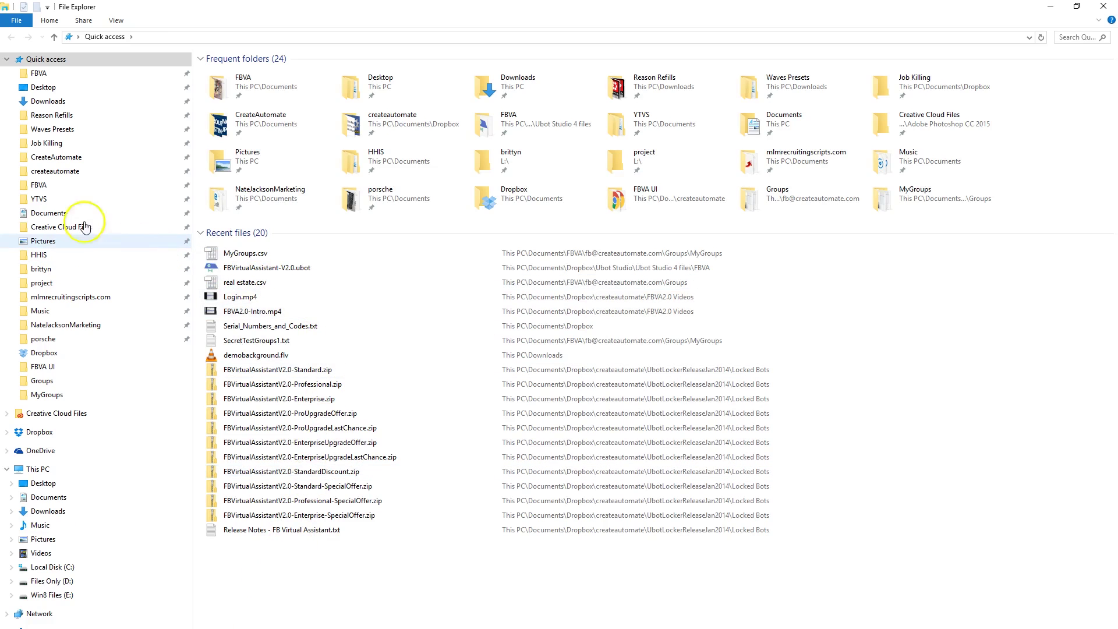
Step: Browse the Dropbox and Documents folders, dismissing a location-not-available error, to reach Documents
left_click(58, 172)
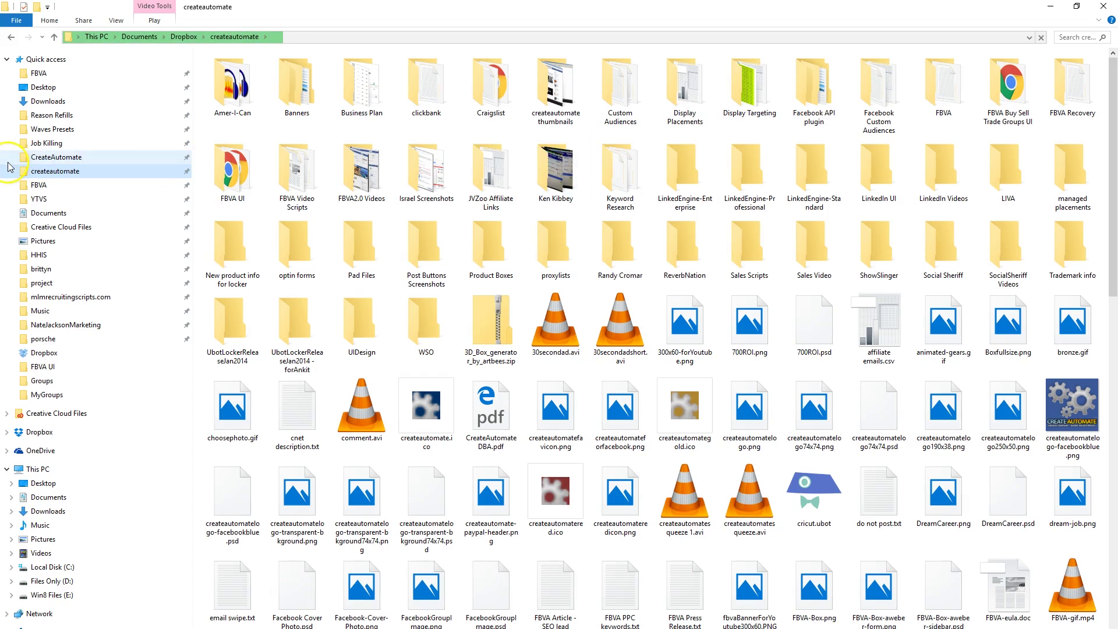
left_click(45, 143)
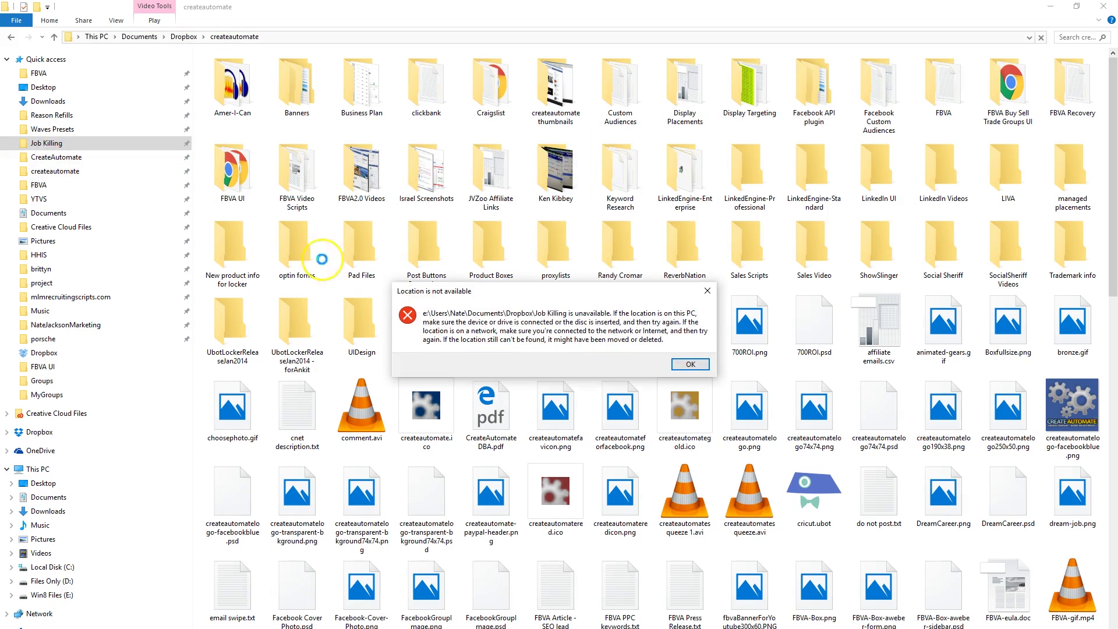
left_click(690, 364)
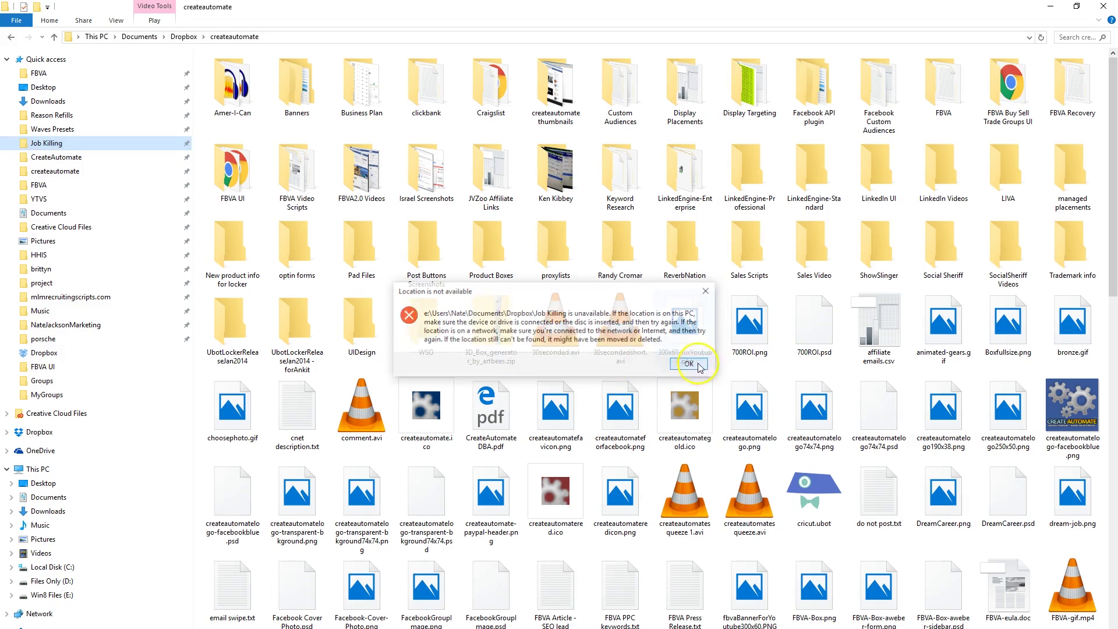
left_click(56, 157)
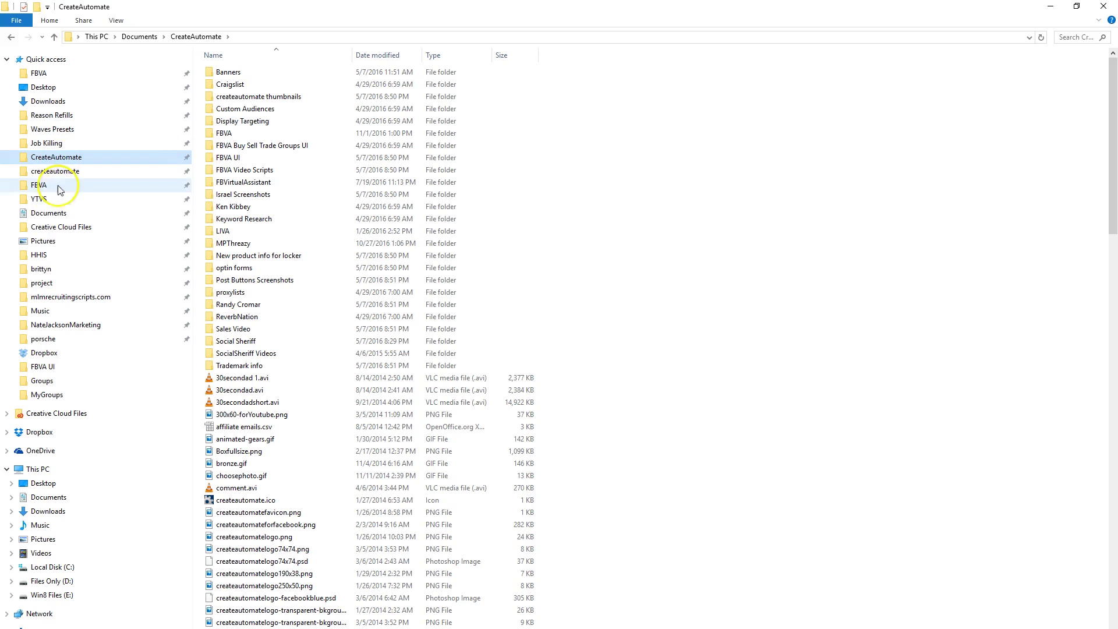
left_click_drag(58, 200, 65, 177)
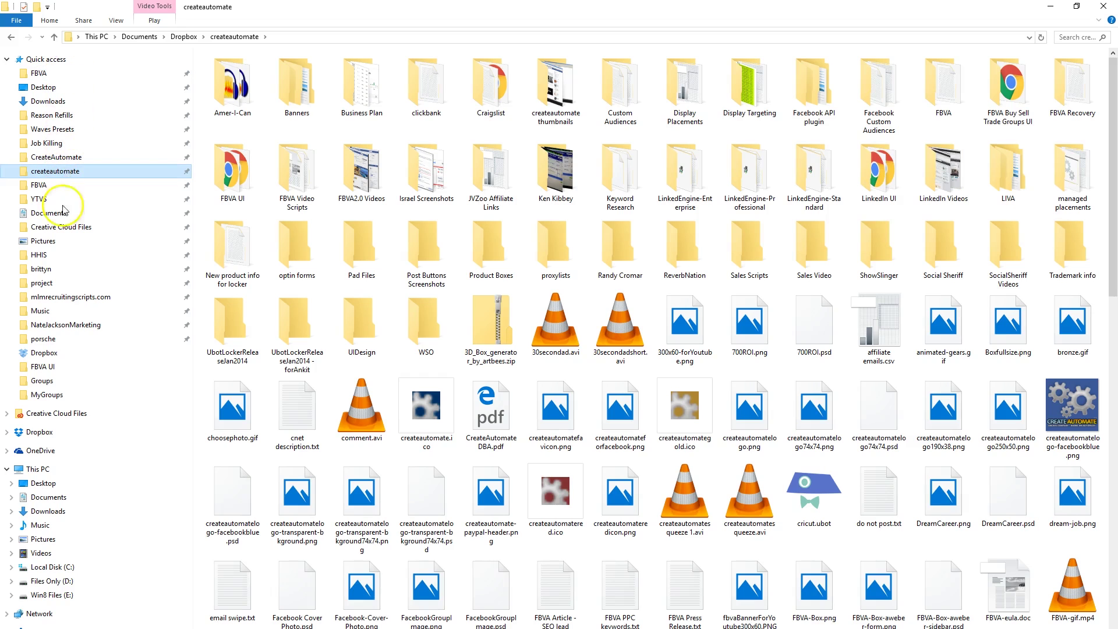
left_click(53, 499)
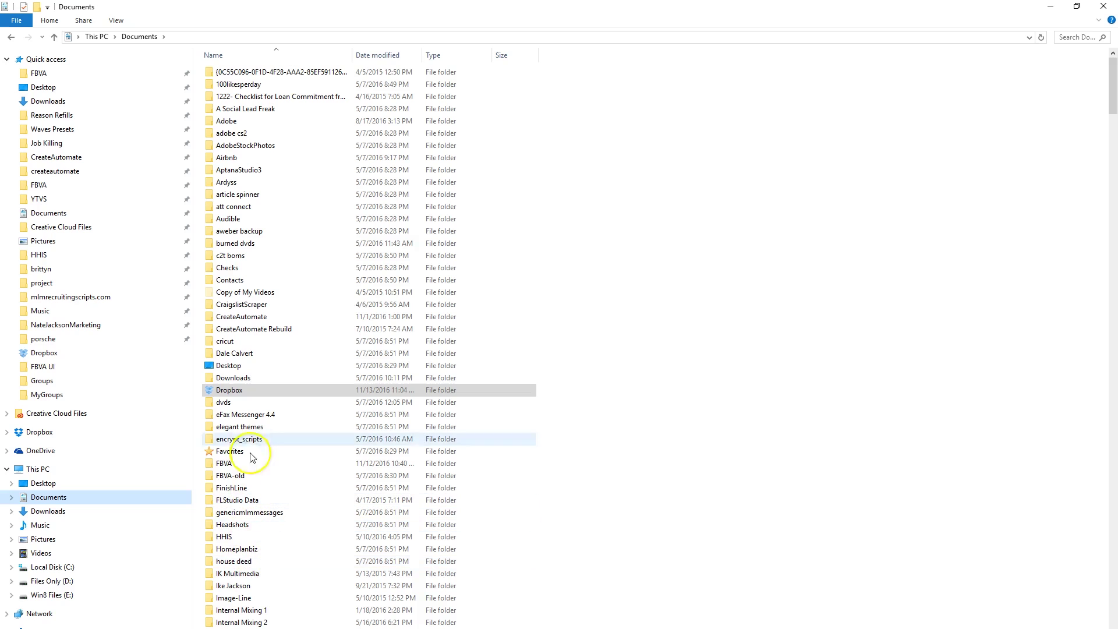
Step: Open Facebook Groups Poster.txt in Notepad from FBVA > account > Groups > Post Content
double_click(240, 465)
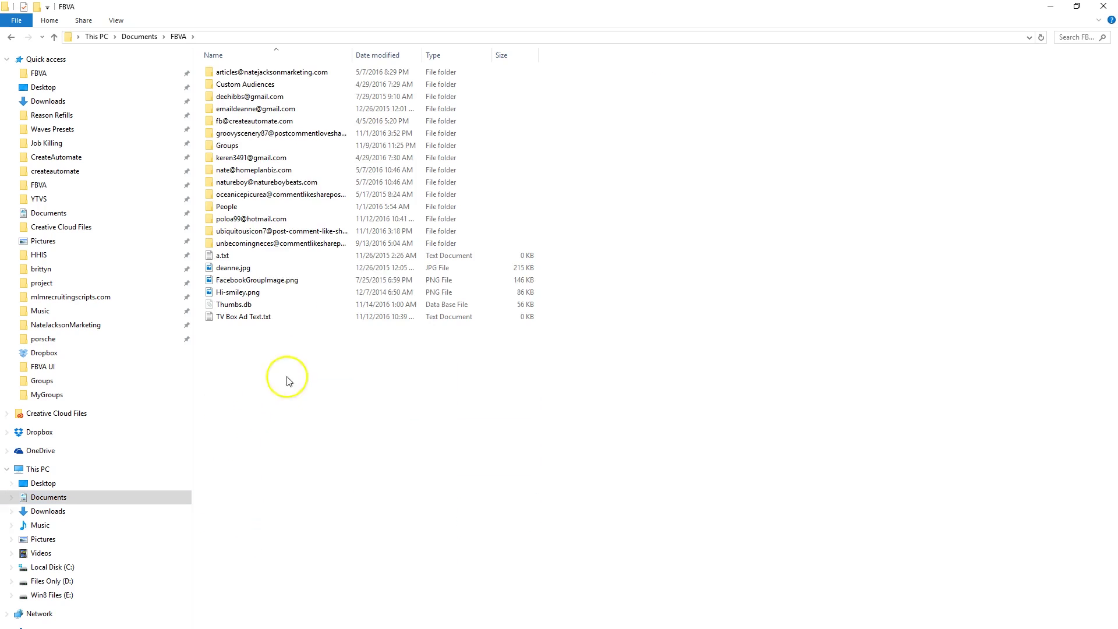
left_click(275, 133)
double_click(268, 124)
left_click(243, 93)
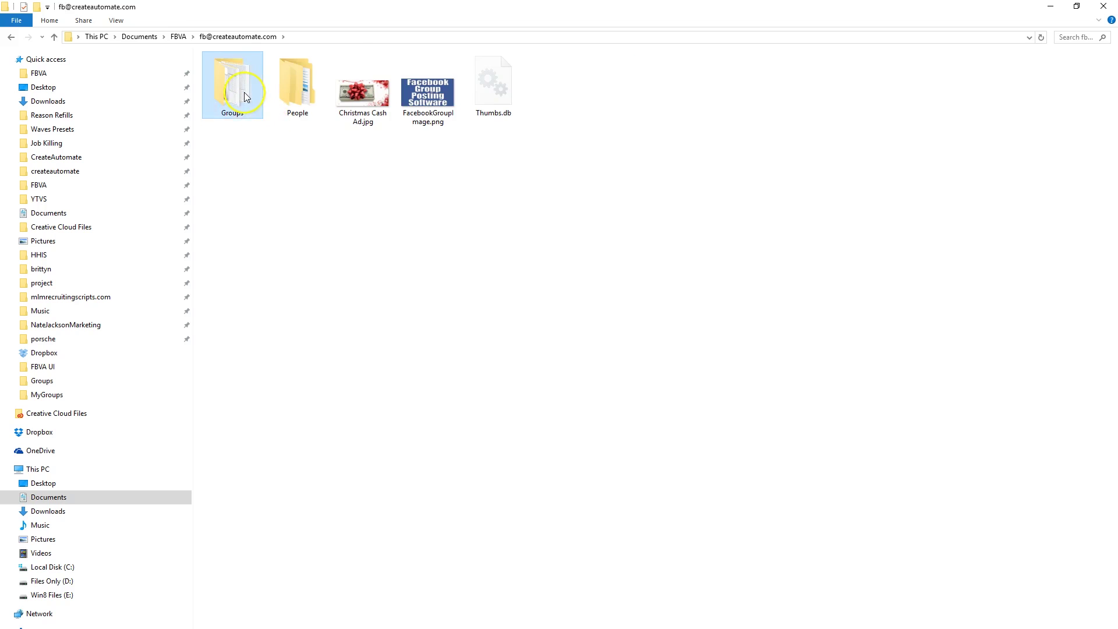
double_click(243, 93)
double_click(241, 122)
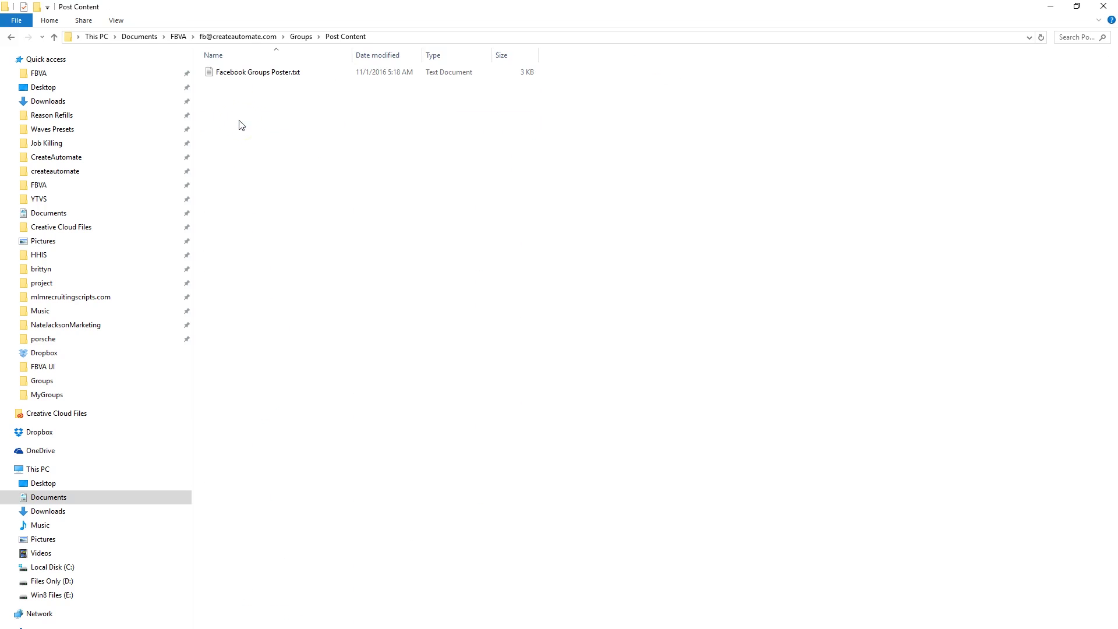
double_click(244, 74)
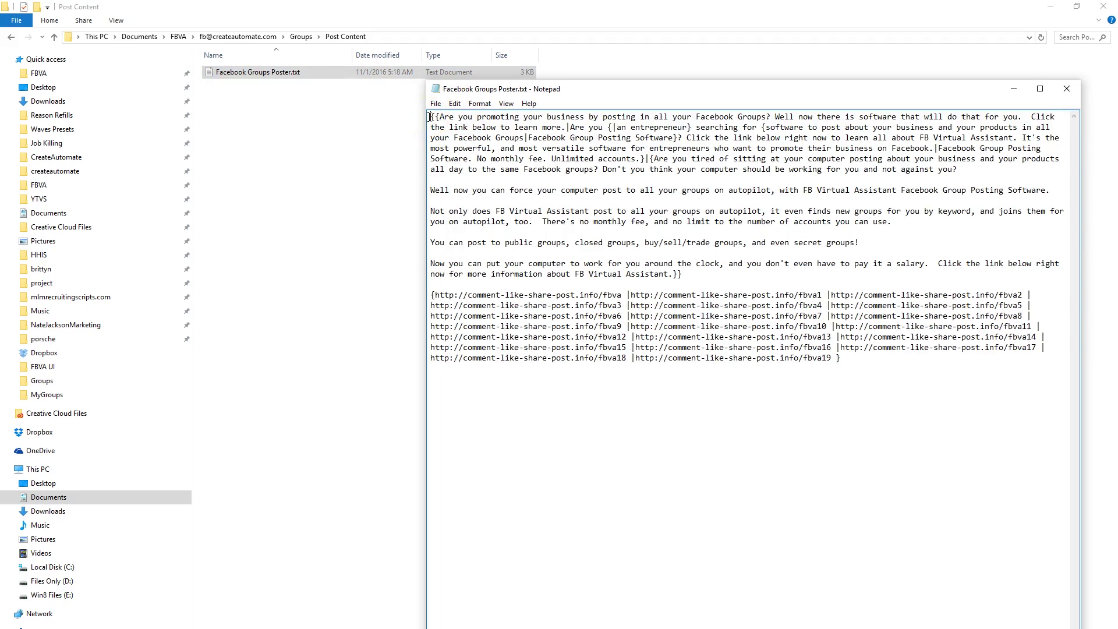
Step: Select all the spintax post text in Notepad and return to FB Virtual Assistant
left_click_drag(429, 117, 854, 359)
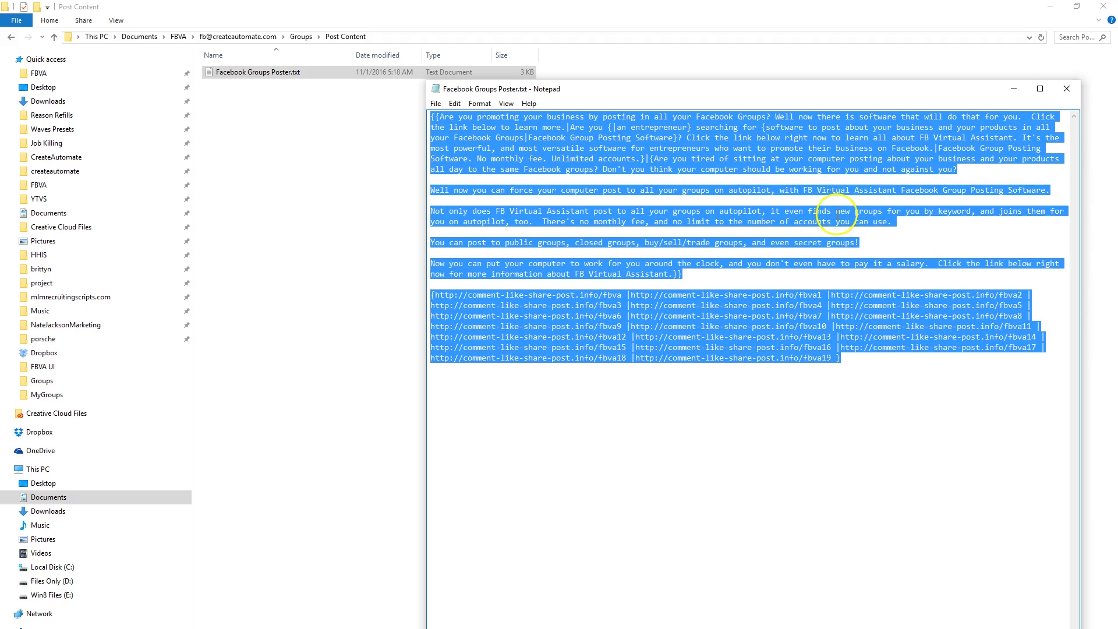
key("alt+Tab")
key("Tab")
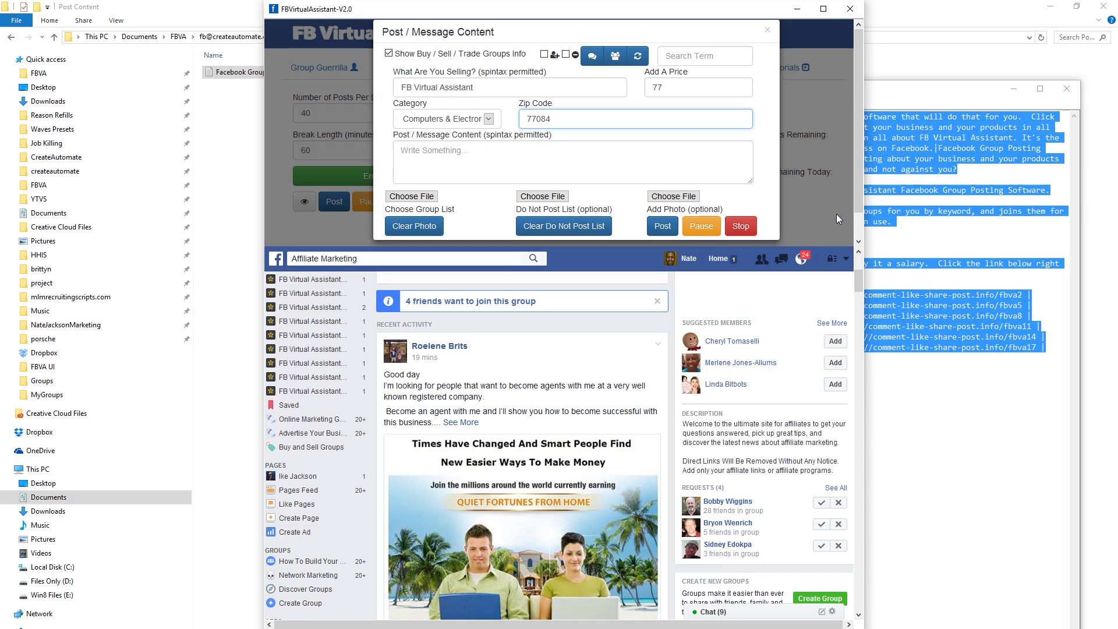
Step: Paste the spintax ad text, links included, into the Post / Message Content field
left_click(413, 152)
right_click(407, 154)
left_click(435, 204)
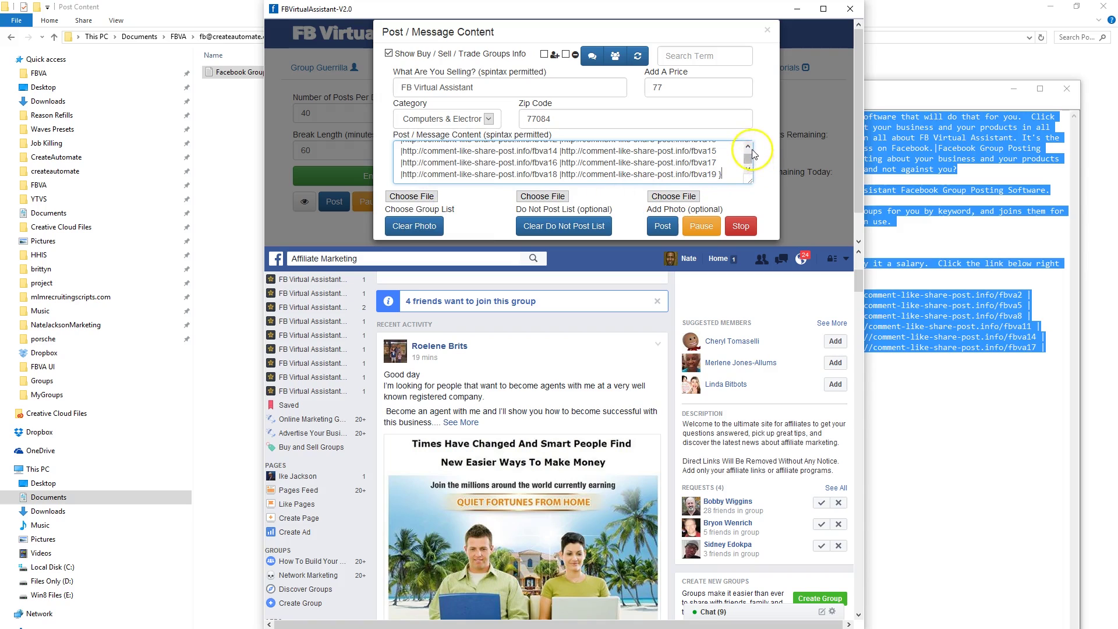
scroll(752, 148, "up", 10)
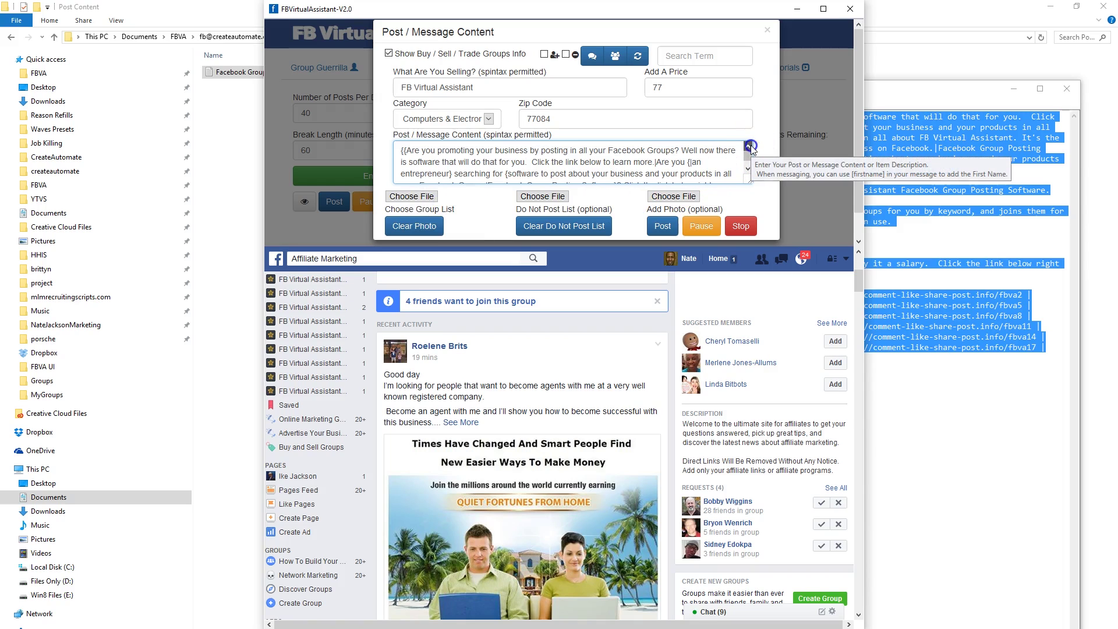
Step: Attach FacebookGroupImage.png from the account folder as the post photo
left_click(690, 198)
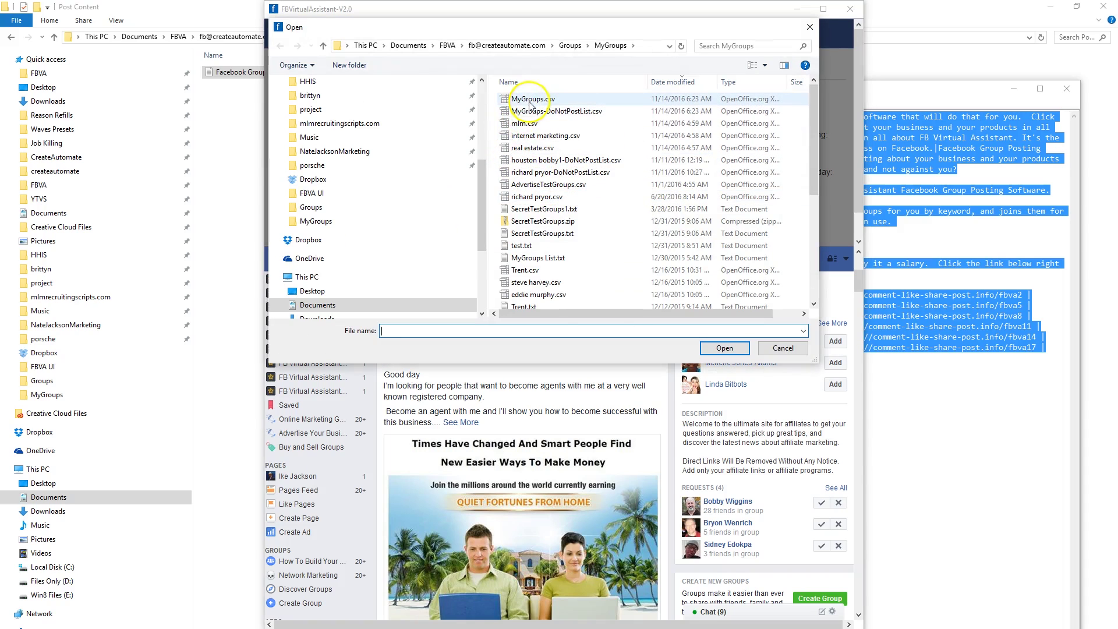
left_click(522, 47)
double_click(729, 124)
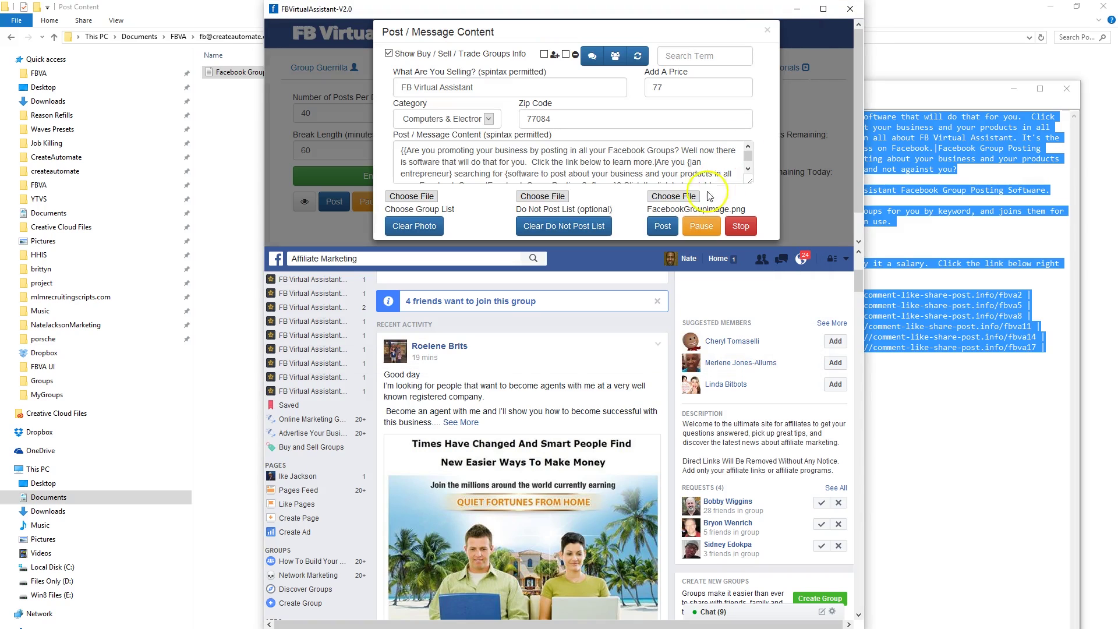
Step: Load MyGroups.csv from Groups > MyGroups as the list of groups to post to
left_click(418, 199)
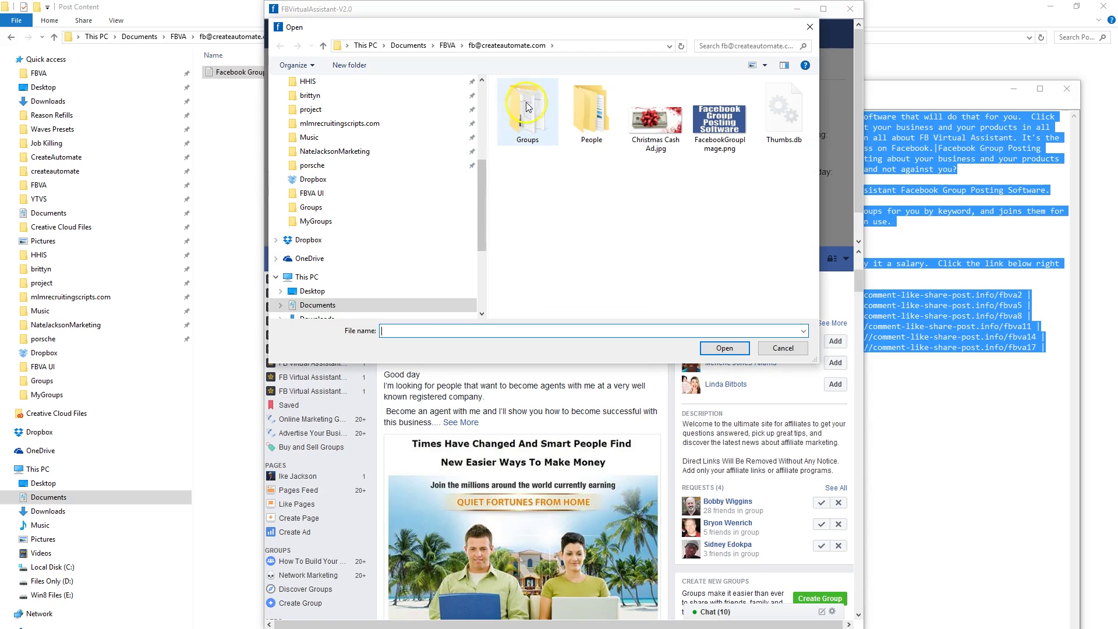
double_click(528, 108)
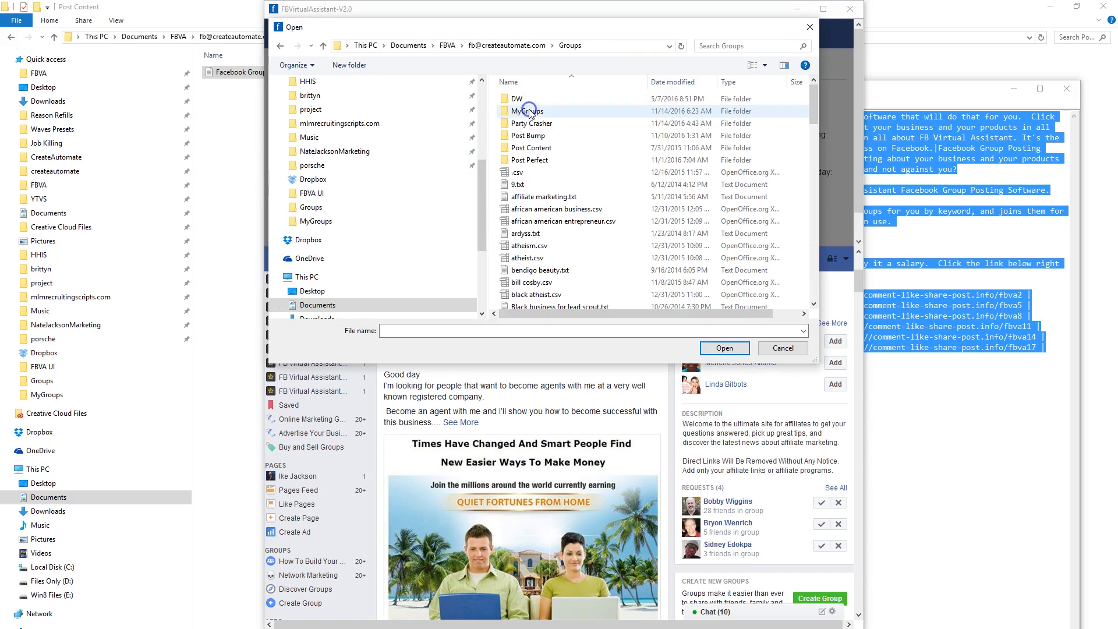
double_click(529, 111)
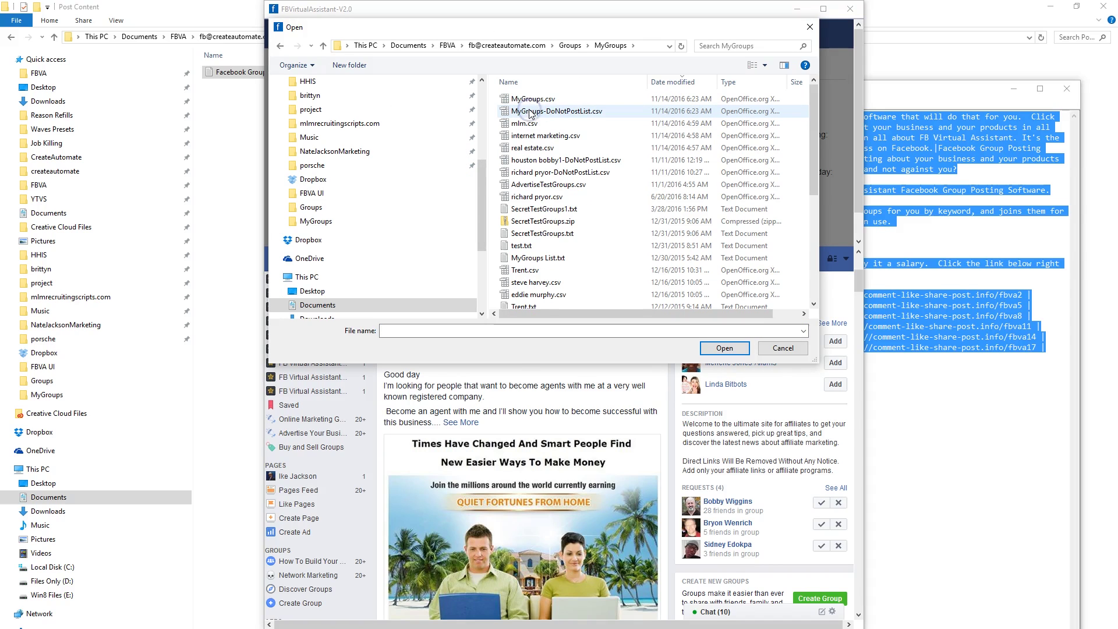
left_click(538, 102)
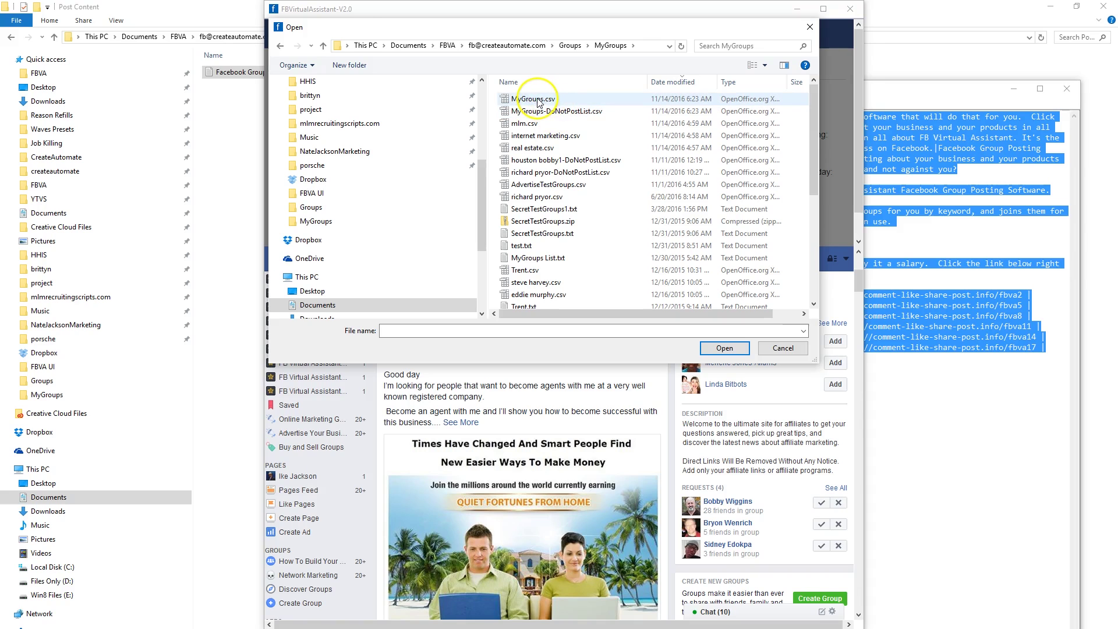
double_click(538, 101)
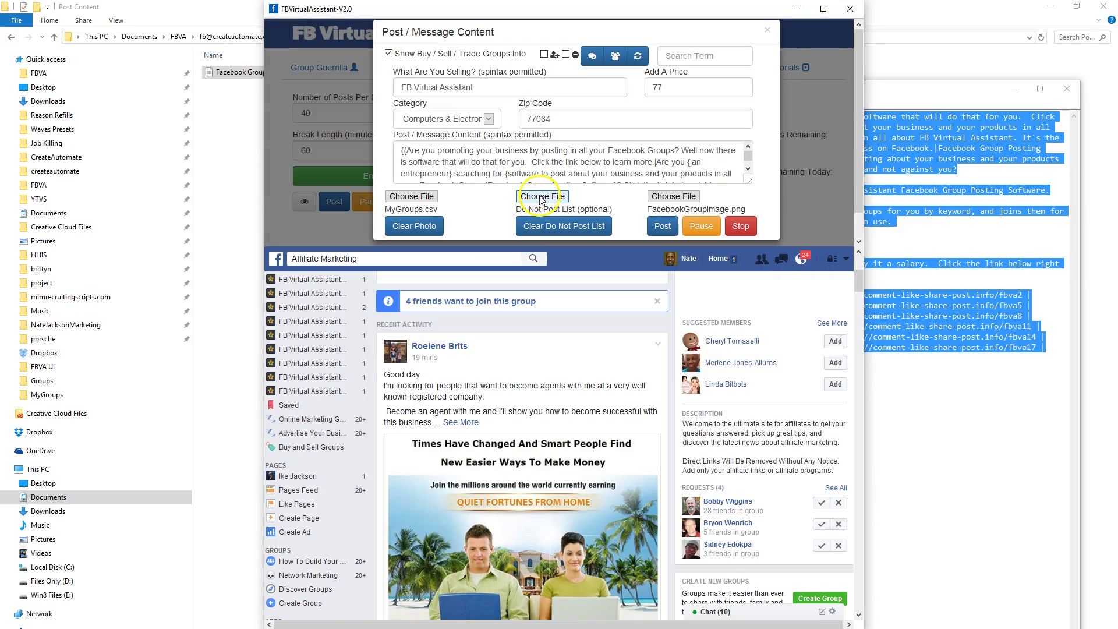
Step: Load MyGroups-DoNotPostList.csv as the skip list and start posting to the groups
left_click(541, 197)
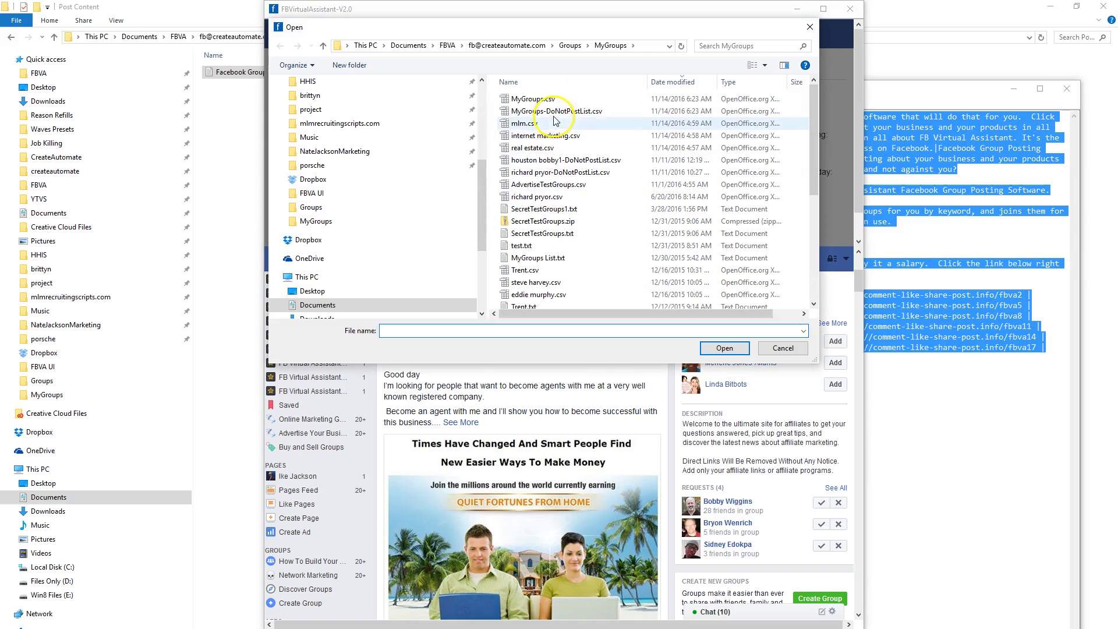
double_click(558, 112)
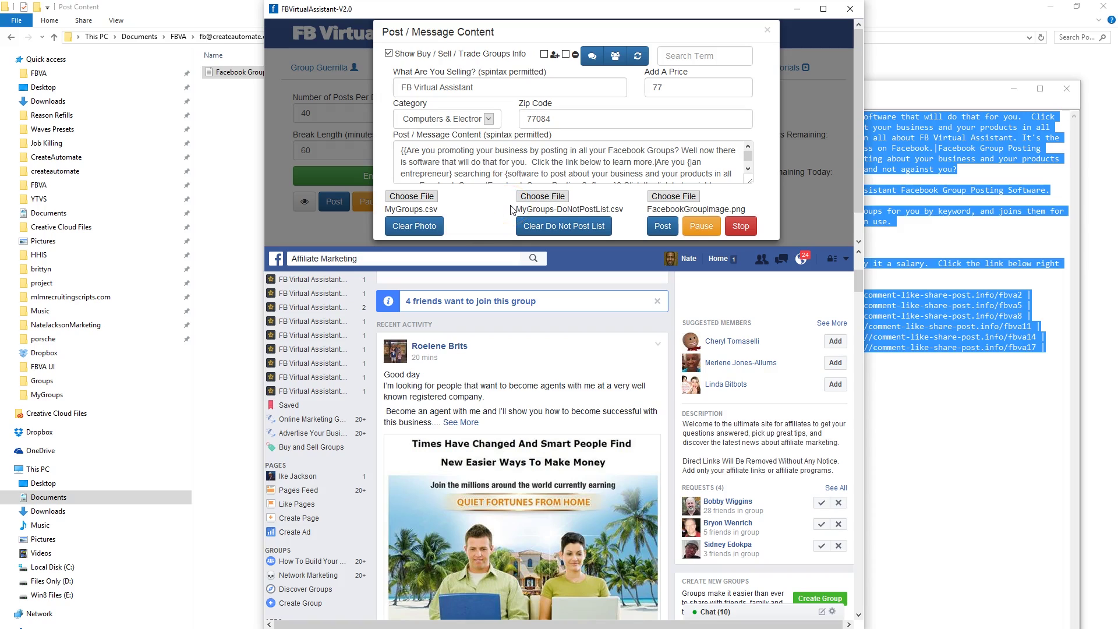
left_click(663, 232)
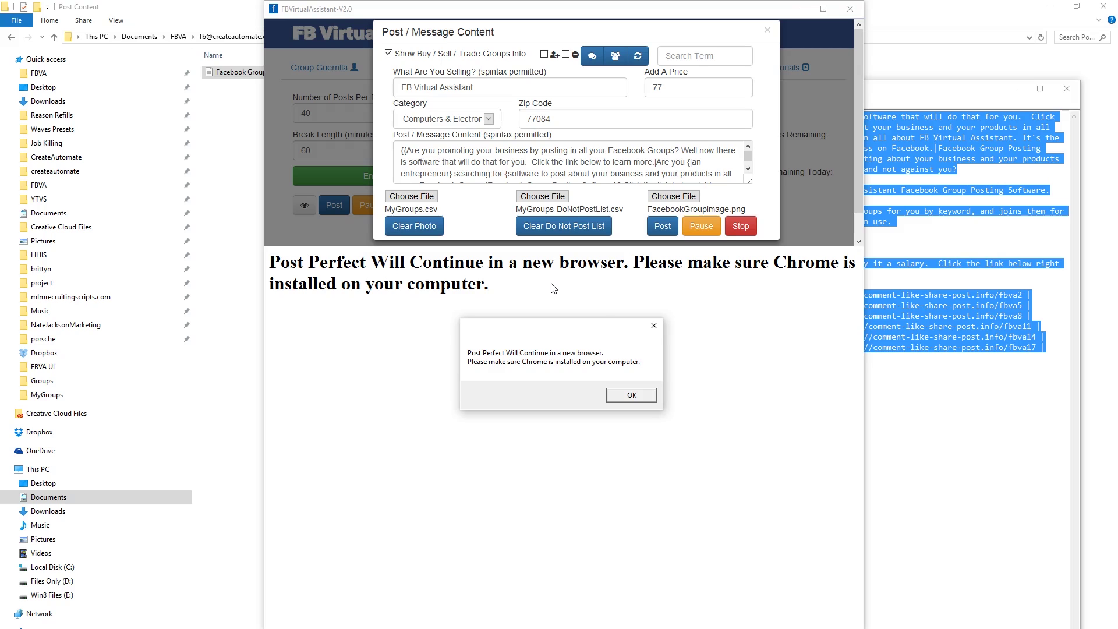
Step: Dismiss the Chrome continuation notice and close the Notepad and File Explorer windows
left_click(624, 396)
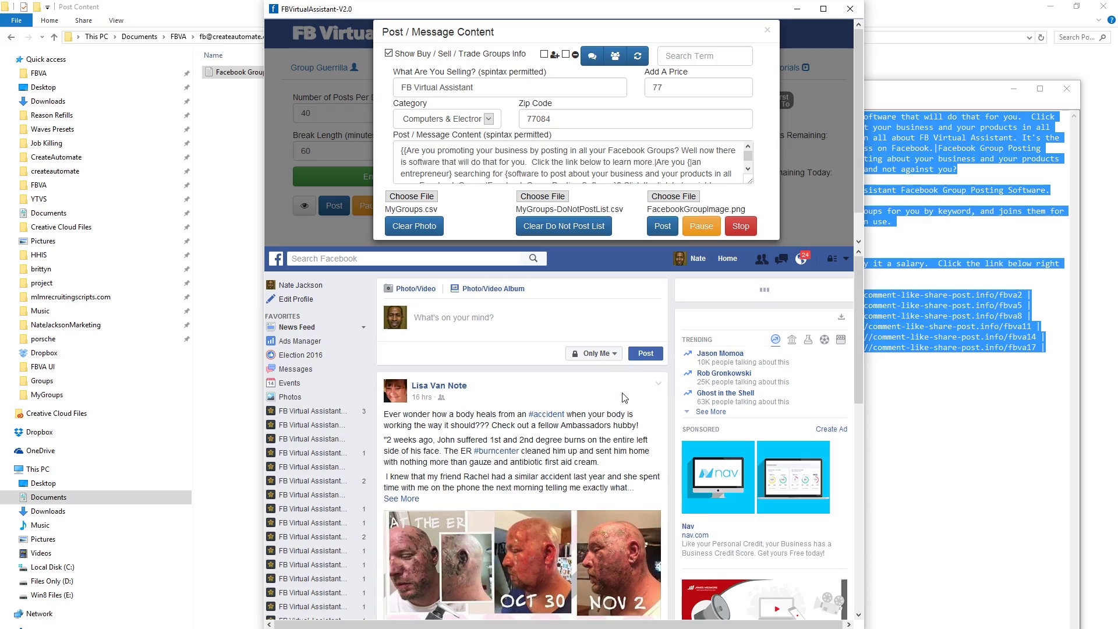
left_click(1070, 87)
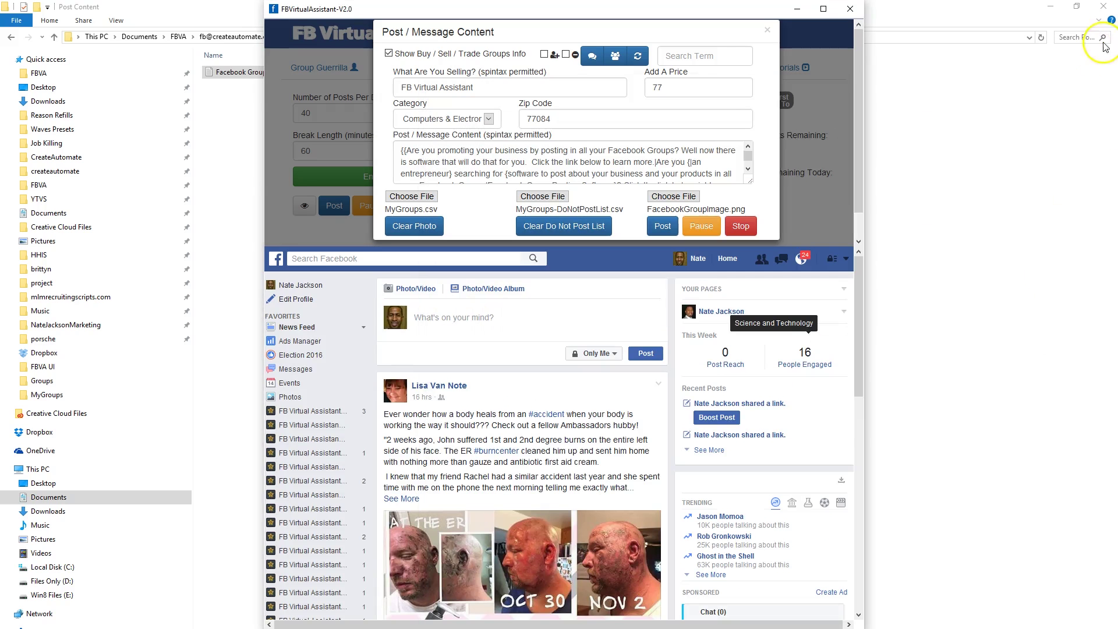
left_click(1104, 6)
left_click(846, 258)
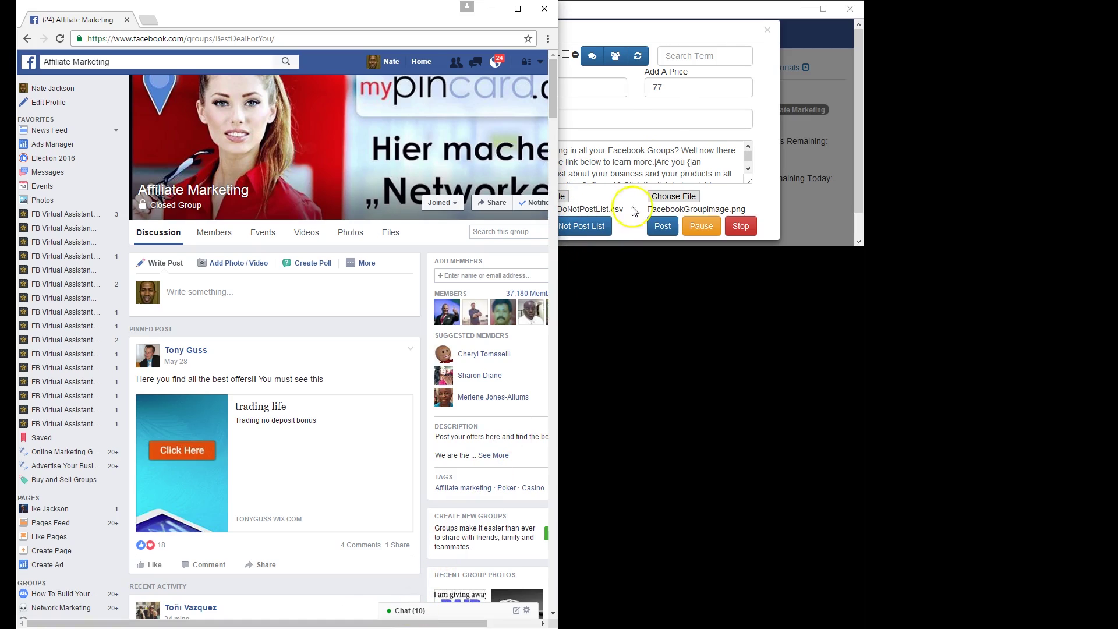
Step: Switch to FB Virtual Assistant, then back to Chrome to watch the Affiliate Marketing post being composed
left_click(679, 156)
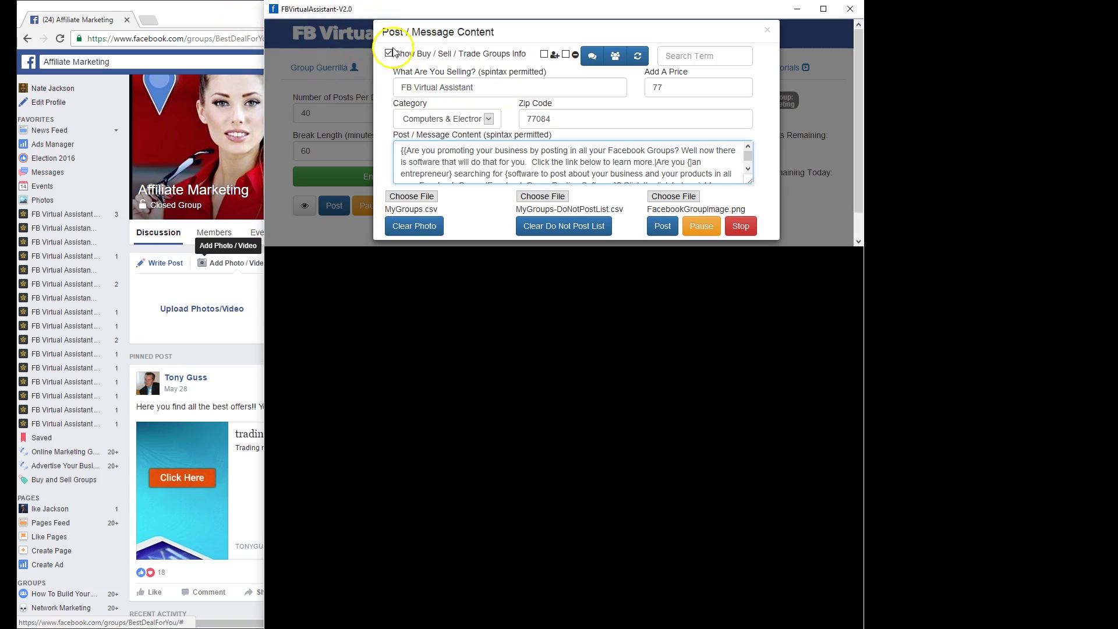
left_click(220, 11)
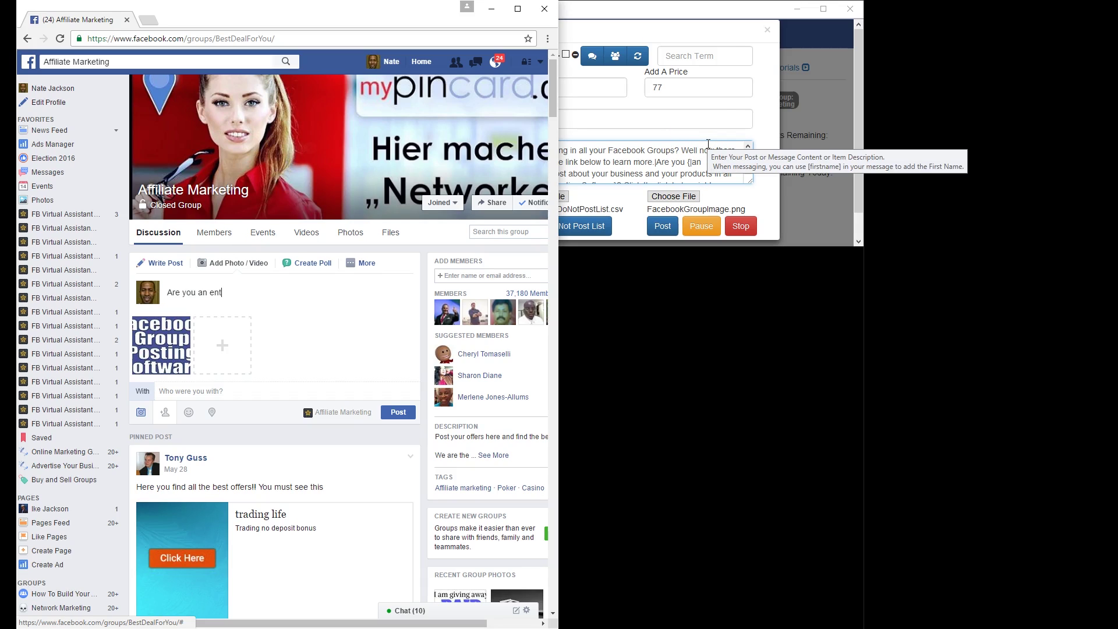
Step: Type the promo text 'Are you an entrepreneur searching for software to post about your business…' into the group post
type("repreneur searching for software to p")
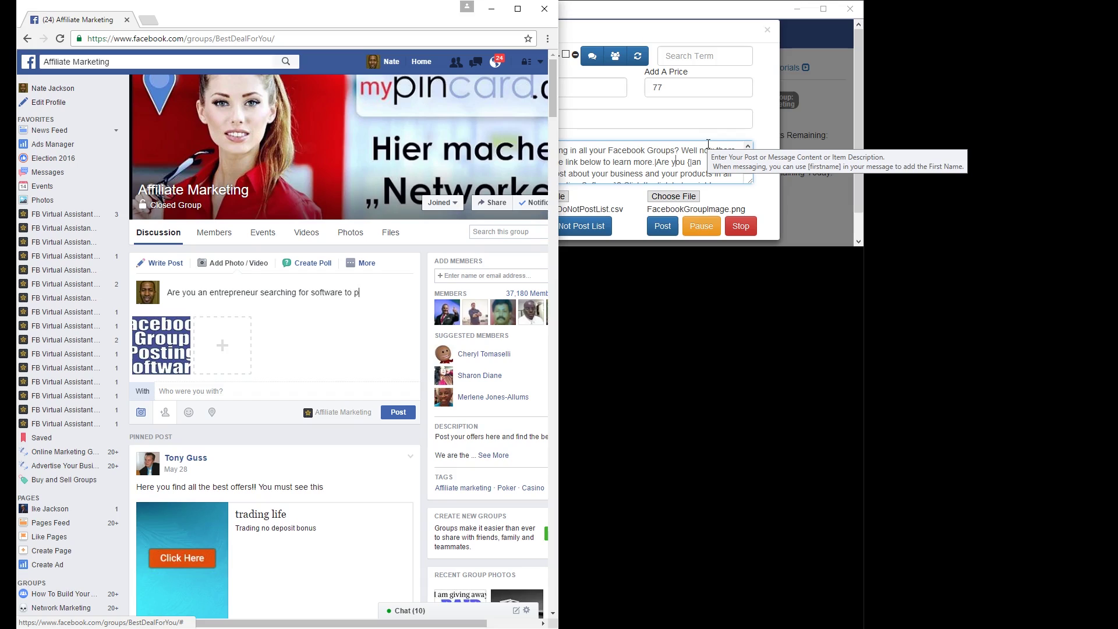
type("ost about your bus")
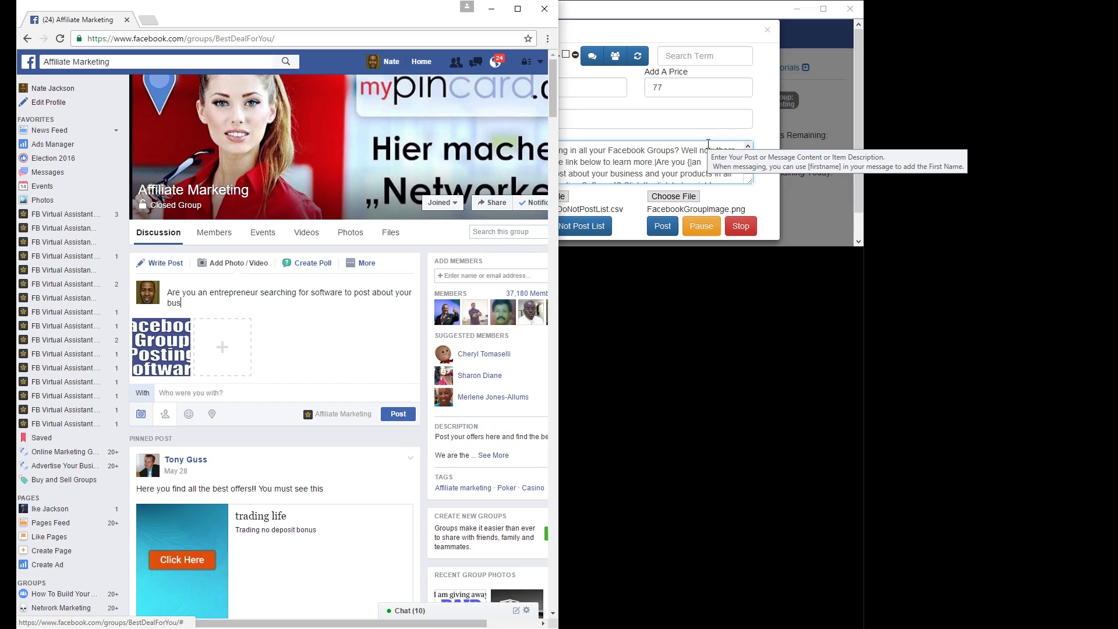
type("iness and your products in all your Faceb")
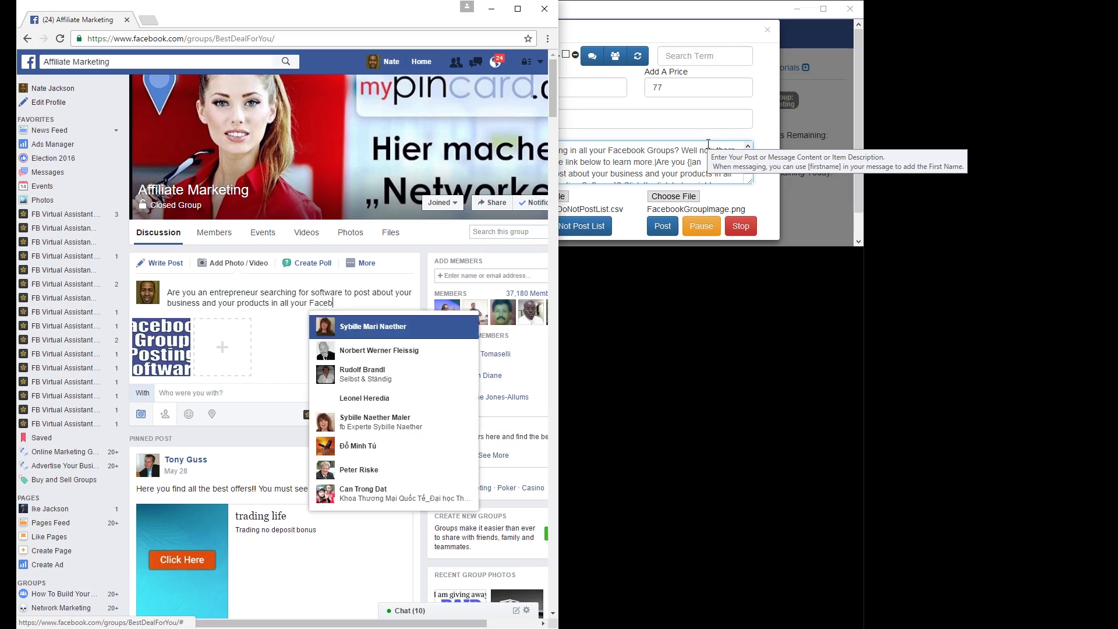
type("ook Groups? Click the")
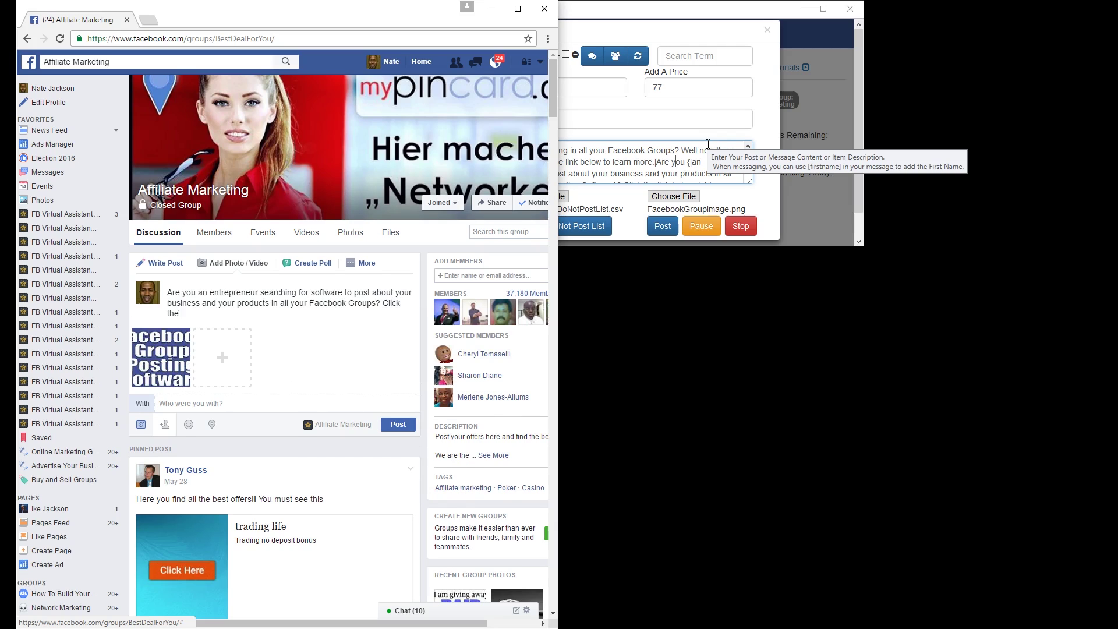
type(" link below right now to learn all about FB Vir")
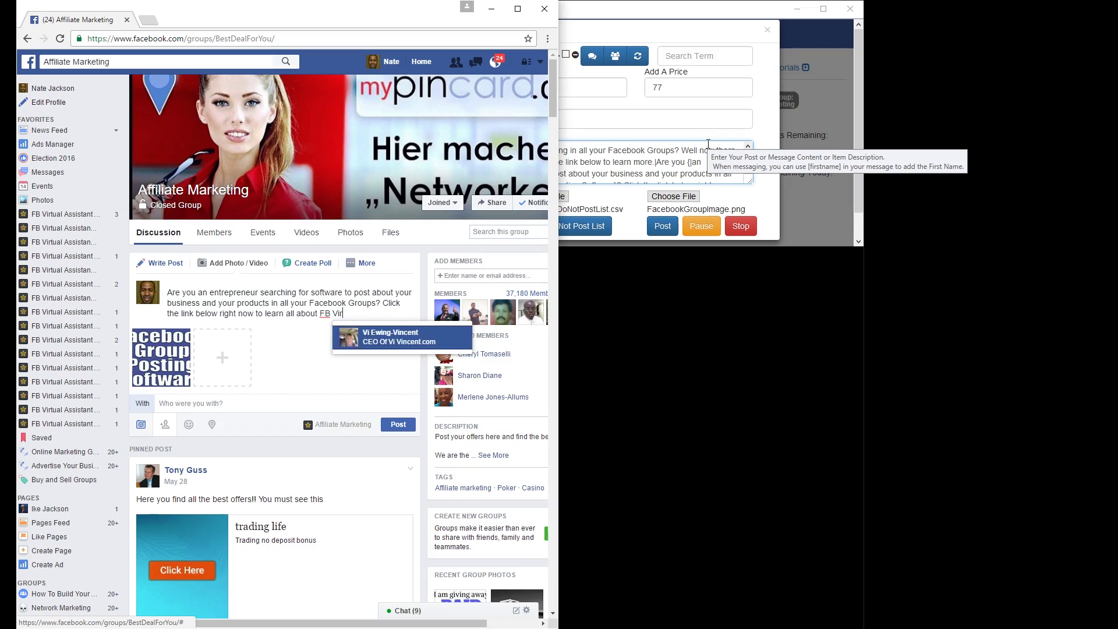
type("tual ")
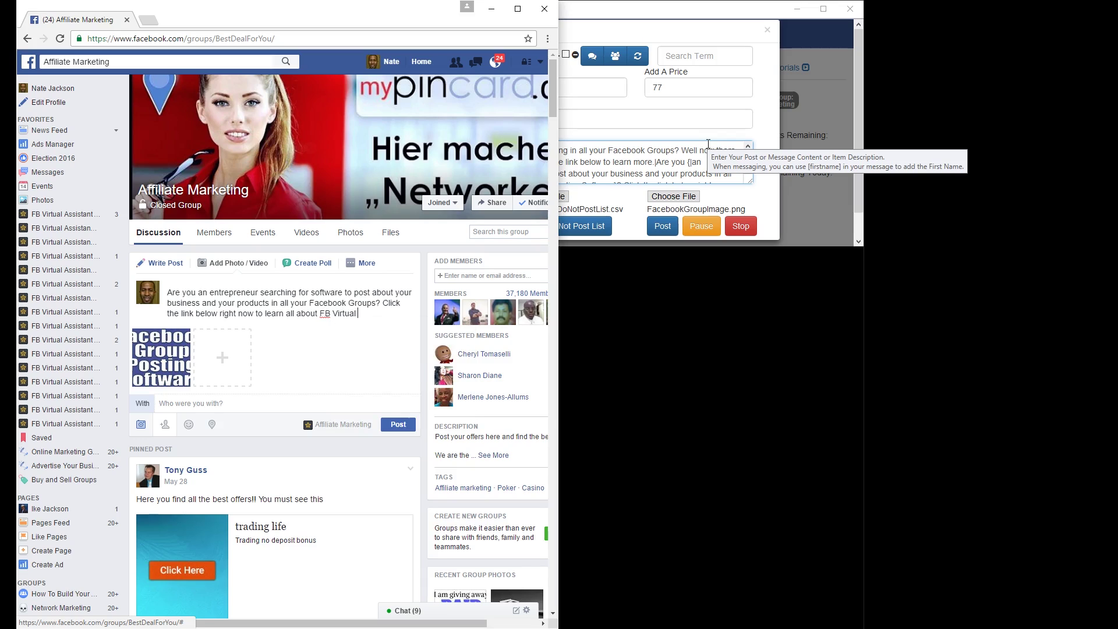
type("Assis")
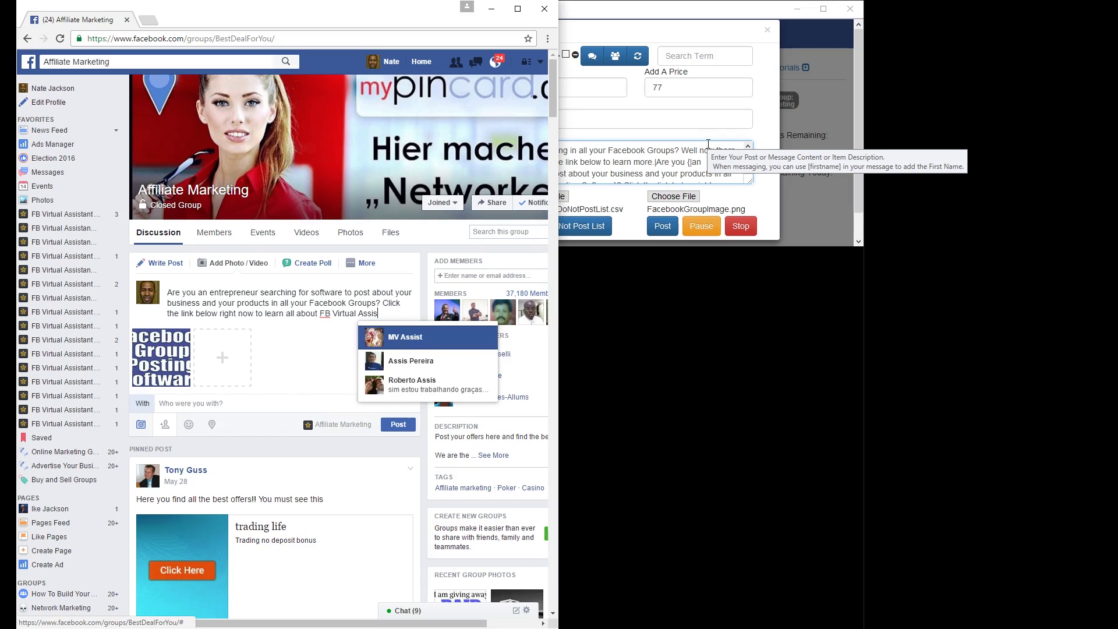
type("tant. It's the mos")
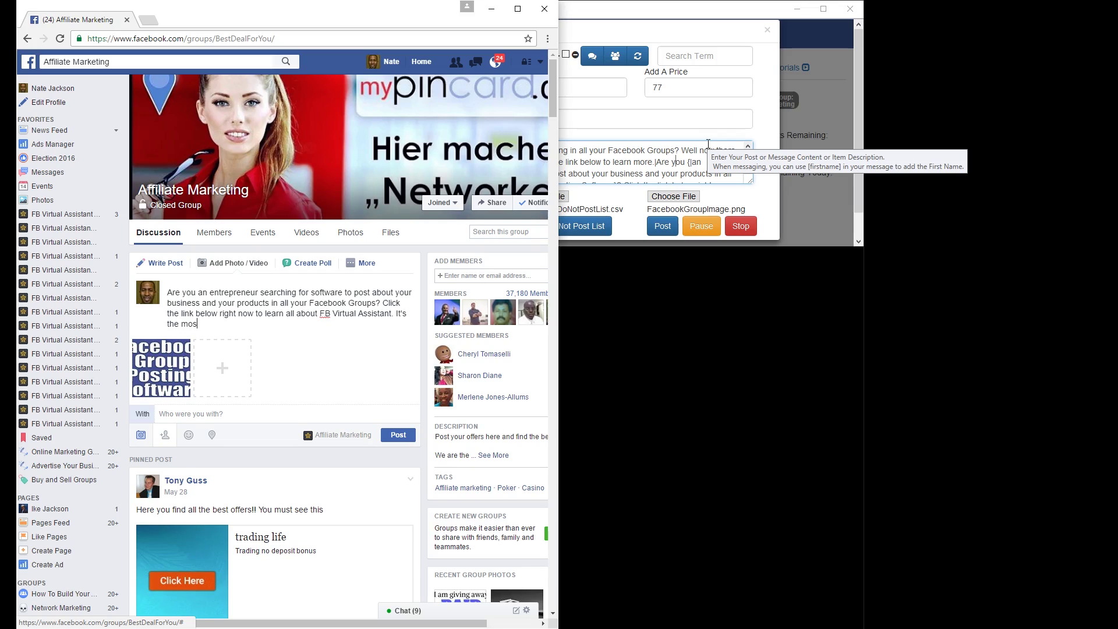
type("t powerful, and most versatile software for entrepreneurs who want to promote their")
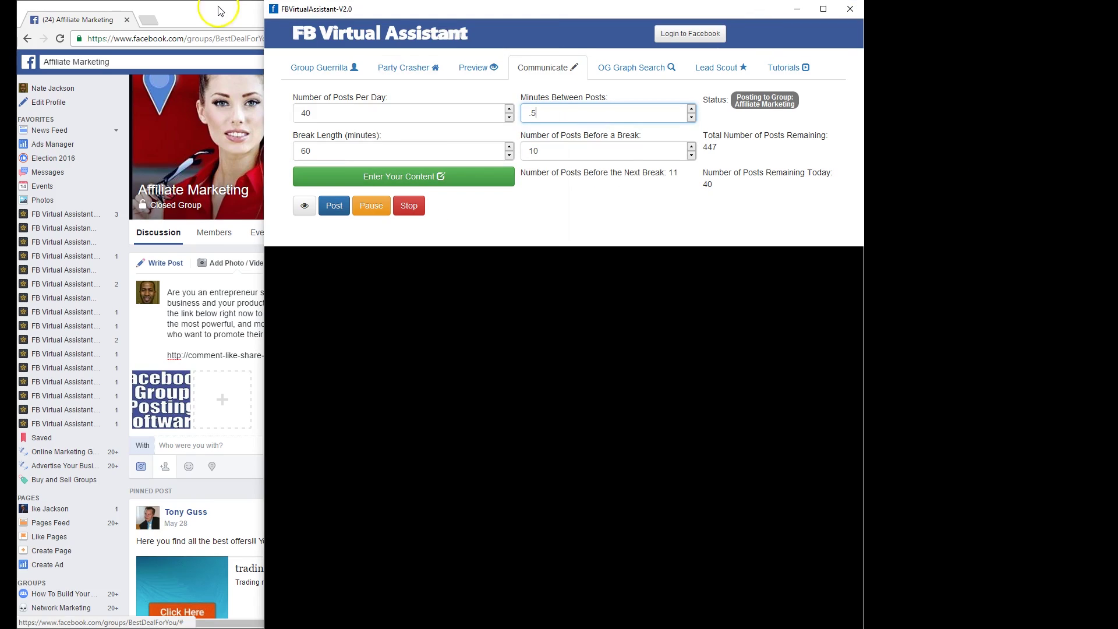
Step: Bring Chrome forward to view the published promo post in the Affiliate Marketing group
left_click(219, 10)
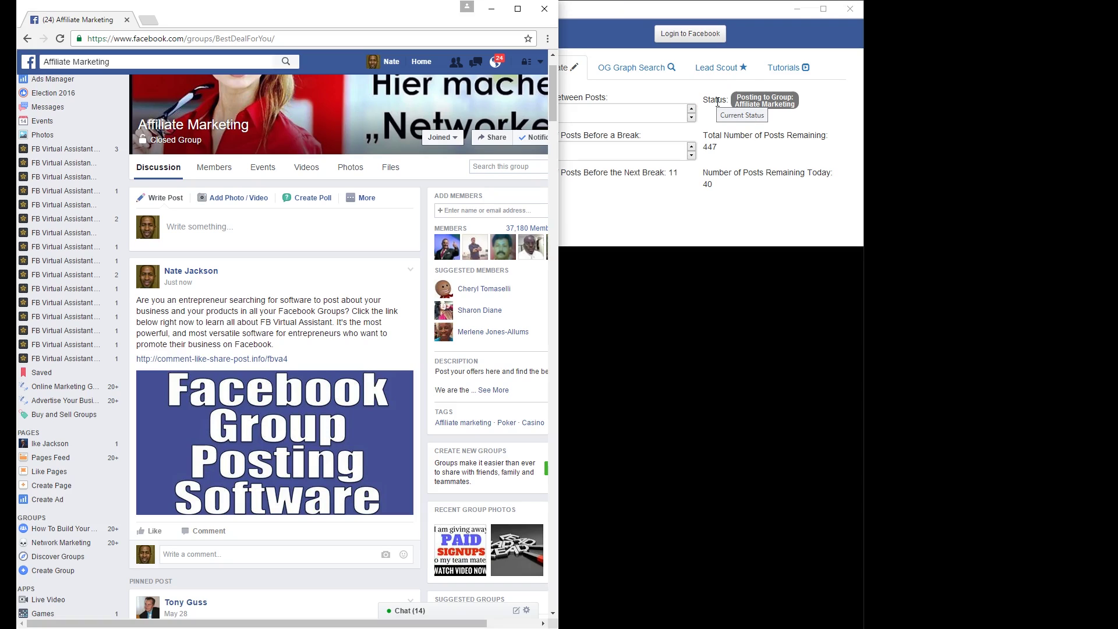
Step: Let the first post complete so posting moves to the Affiliate marketing spot group
left_click(745, 96)
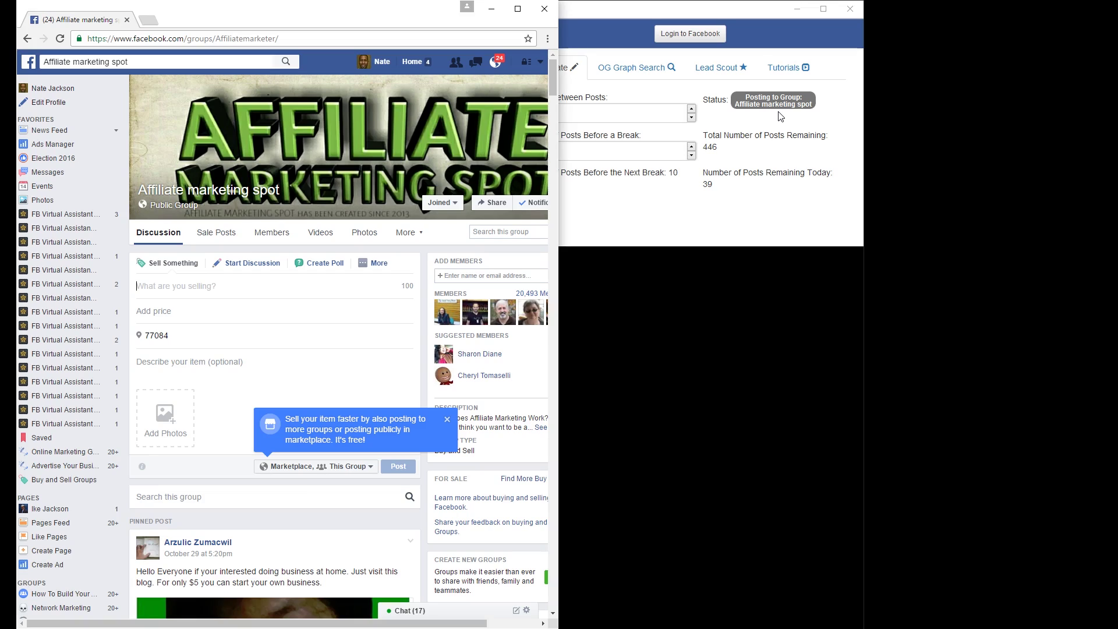
Step: Enter 'FB Virtua' as the item title in the Affiliate marketing spot sale post
type("FB Virtual Assi")
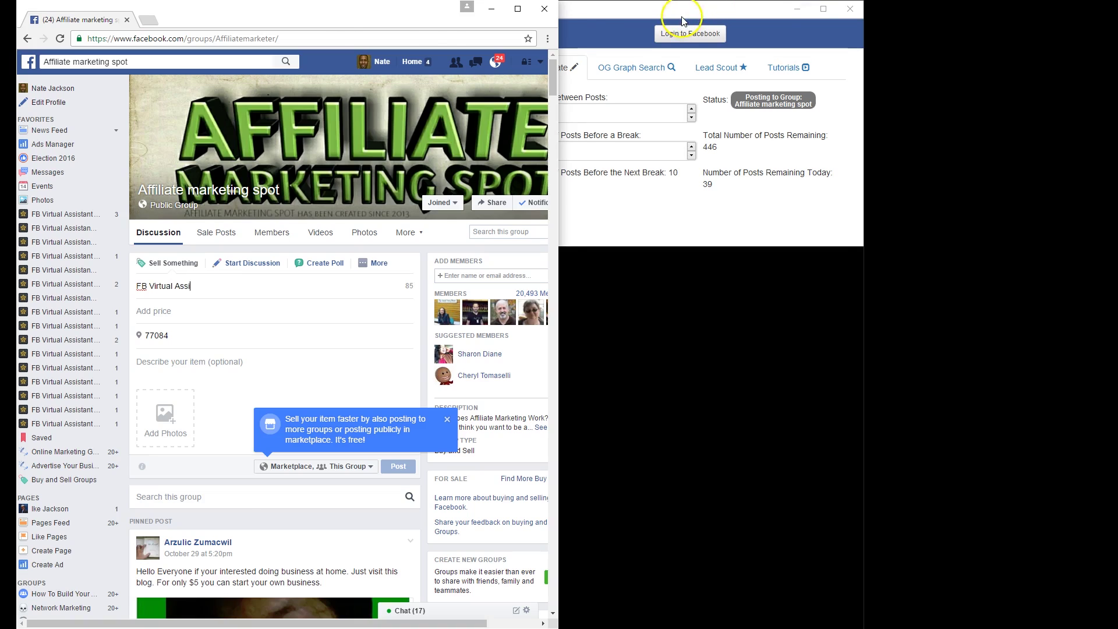
Step: Compare FBVA's Enter Your Content settings with Chrome's sale form as price 77 fills in
left_click(595, 54)
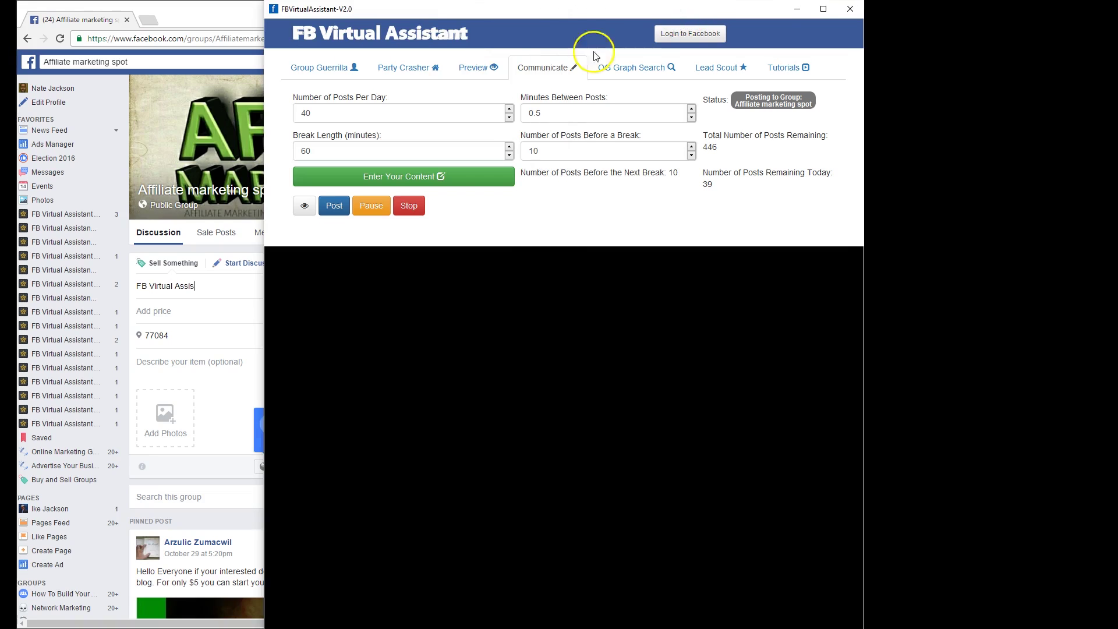
left_click(446, 176)
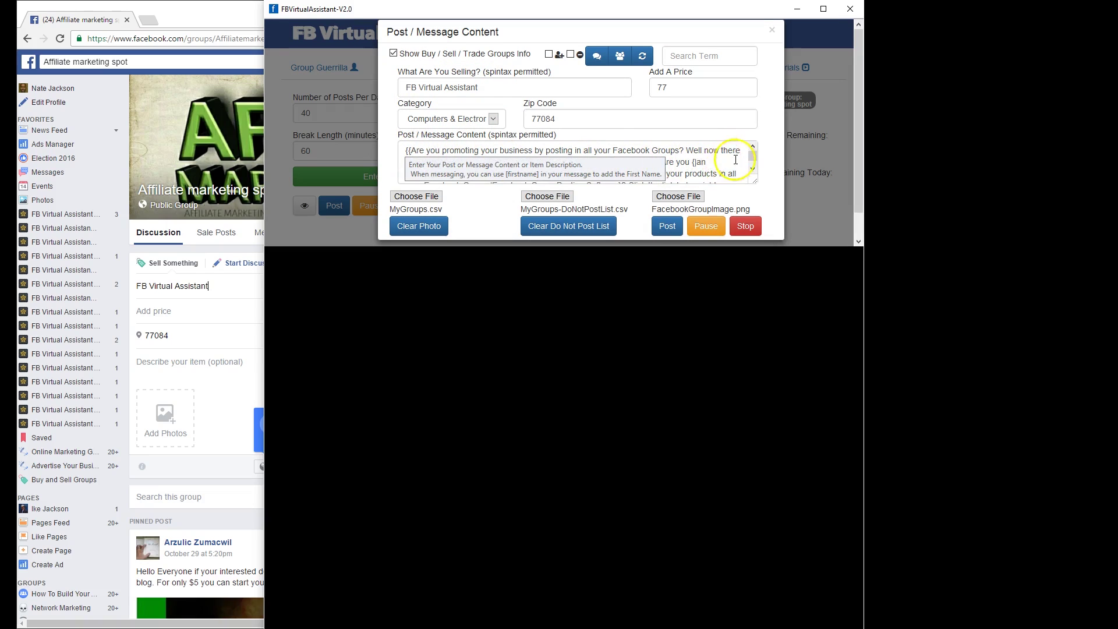
left_click(228, 11)
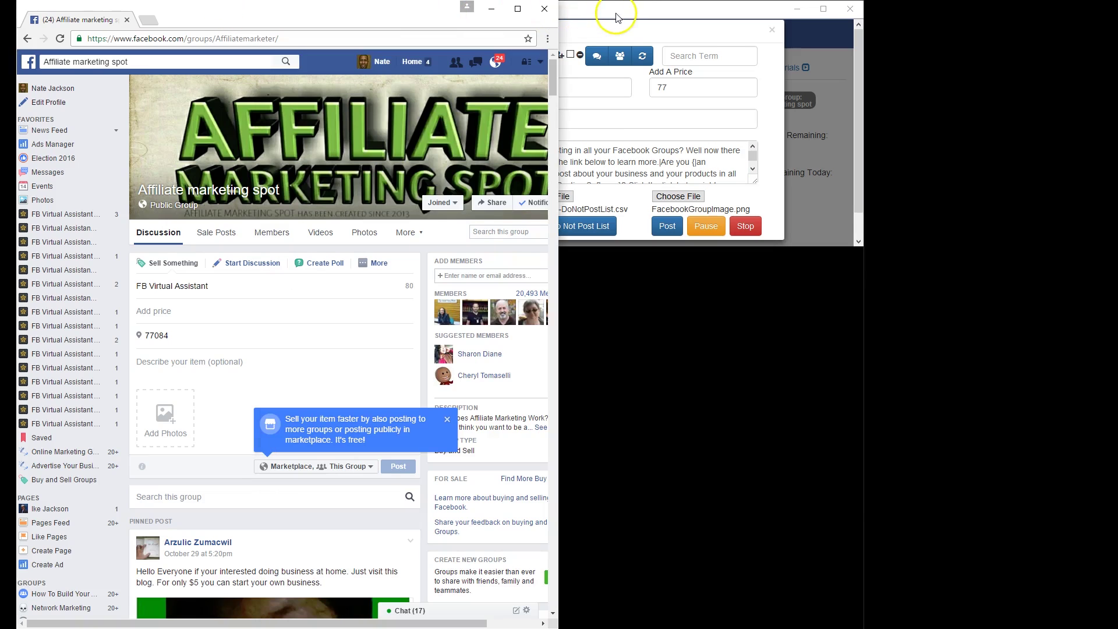
left_click(617, 14)
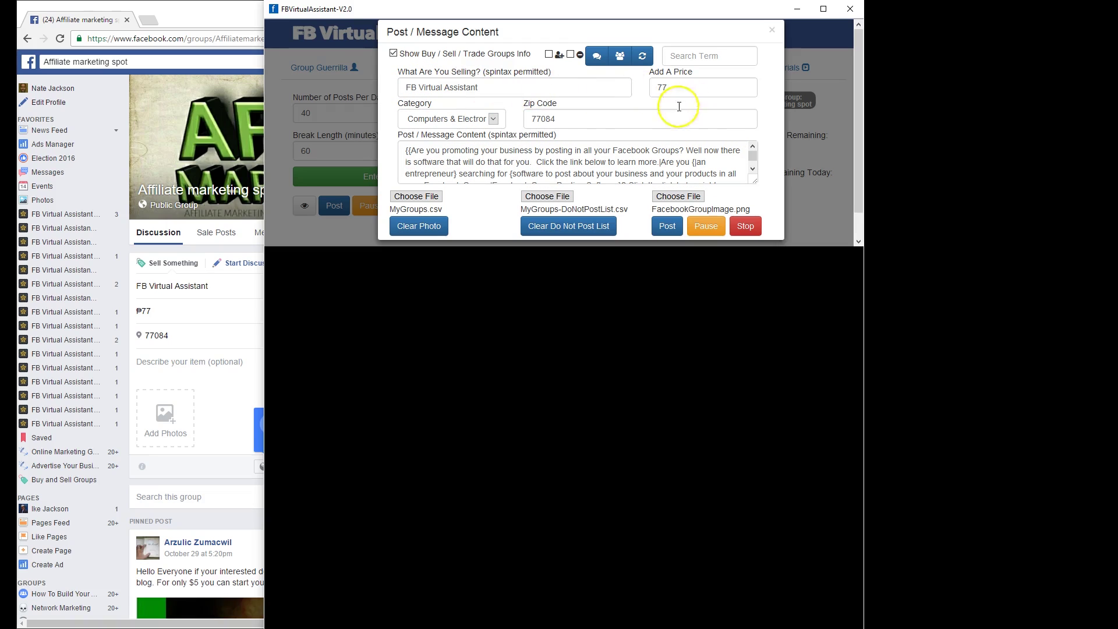
Step: Bring Chrome forward to watch the description fill and the software image upload
left_click(236, 12)
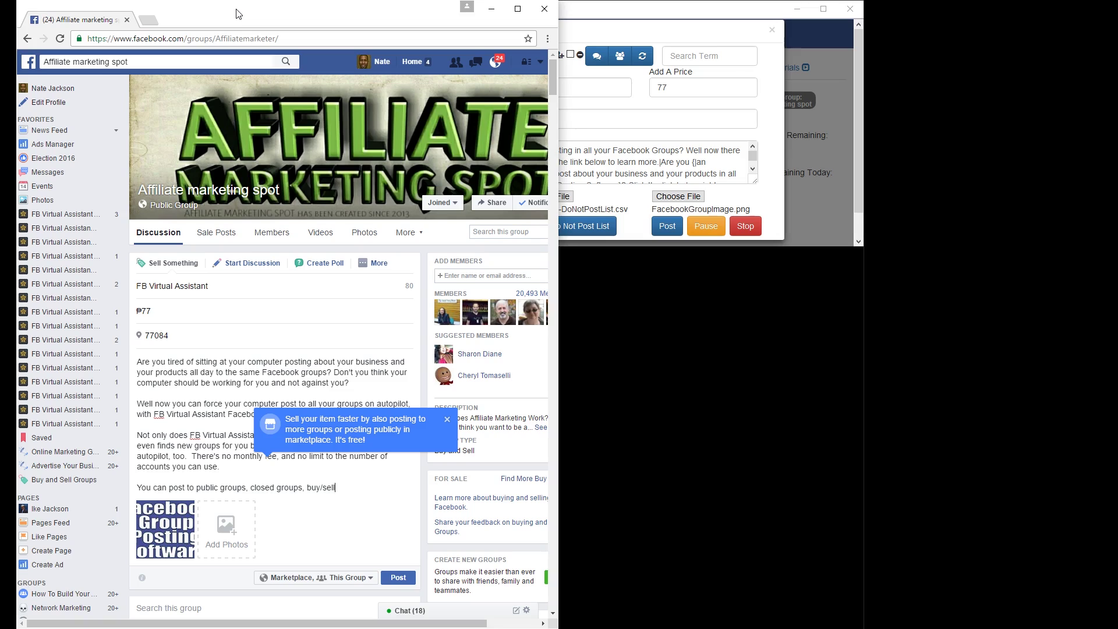
Step: End the description with '/trade groups. and even secret groups!' and begin the 'Now you can put your computer to work' paragraph
type("/trade groups.")
type(" and even s")
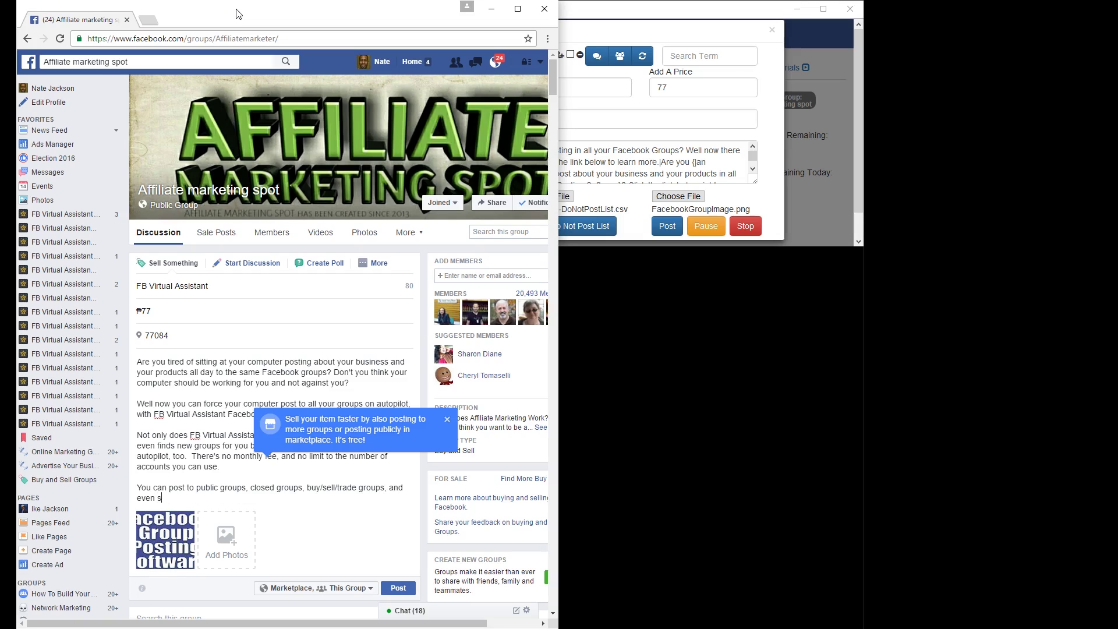
type("ecret groups!")
key("Return")
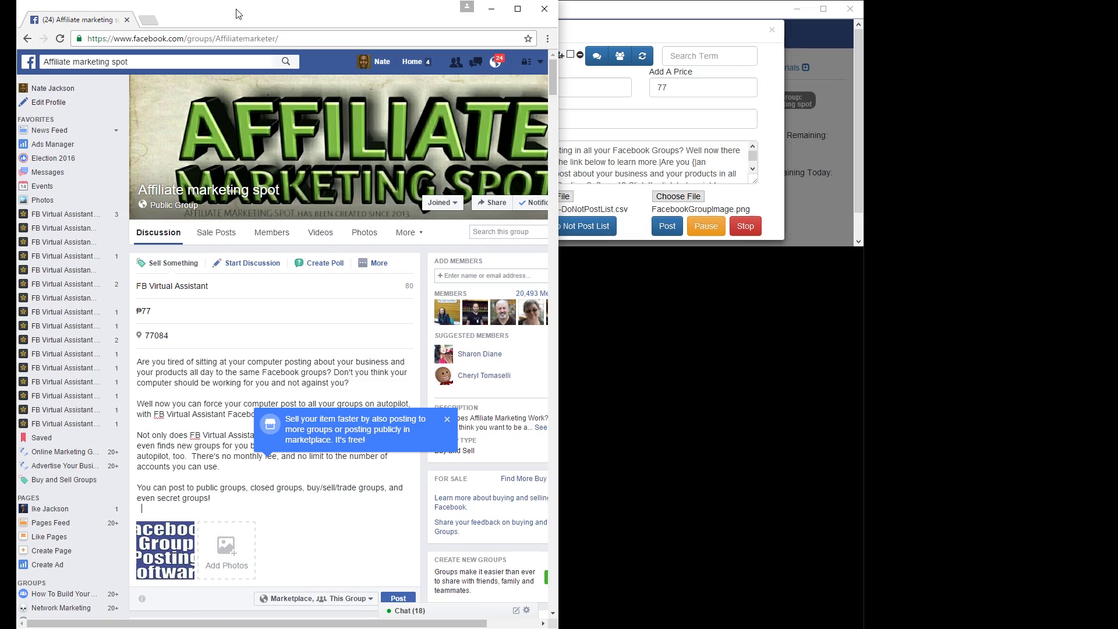
key("Return")
type("Now")
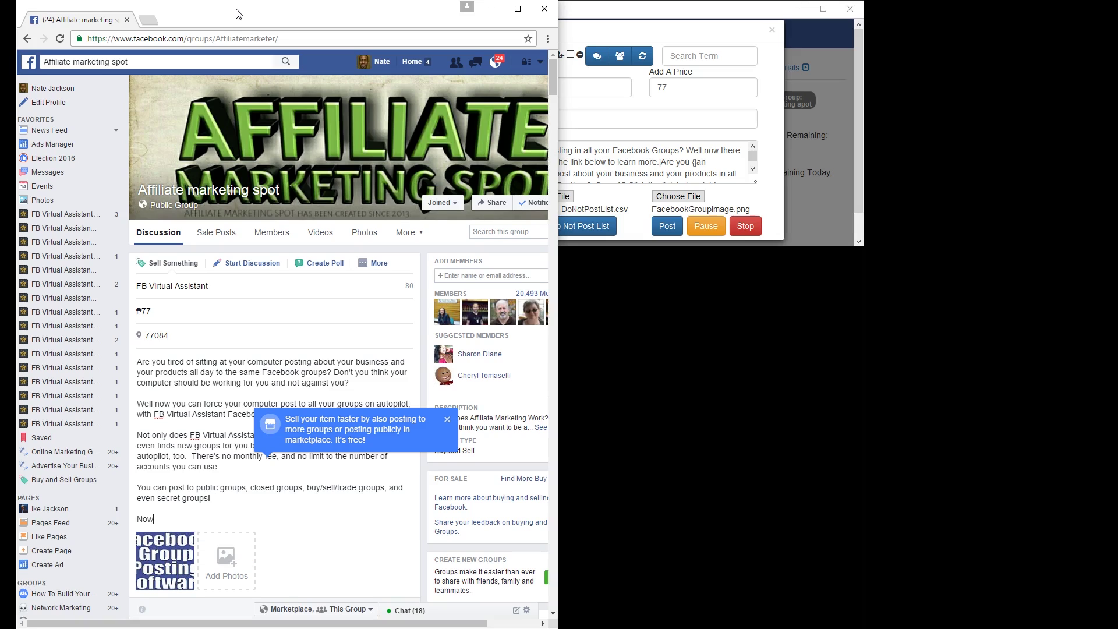
type(" you can put your computer to work for you around the clock, and you d")
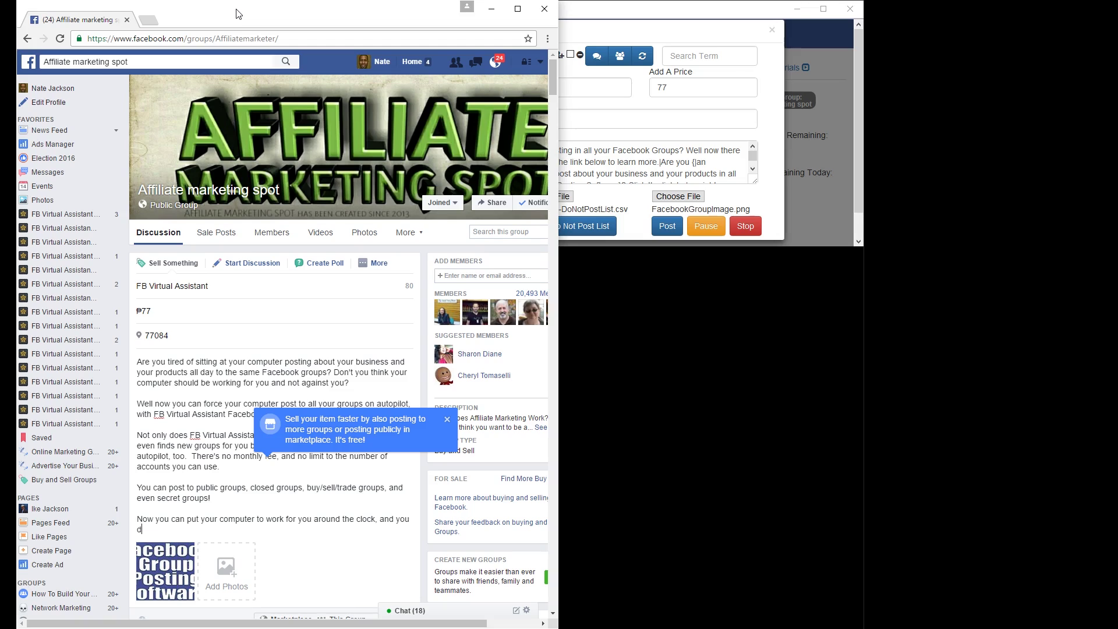
type("on't even have to pay it a salary.  Cl")
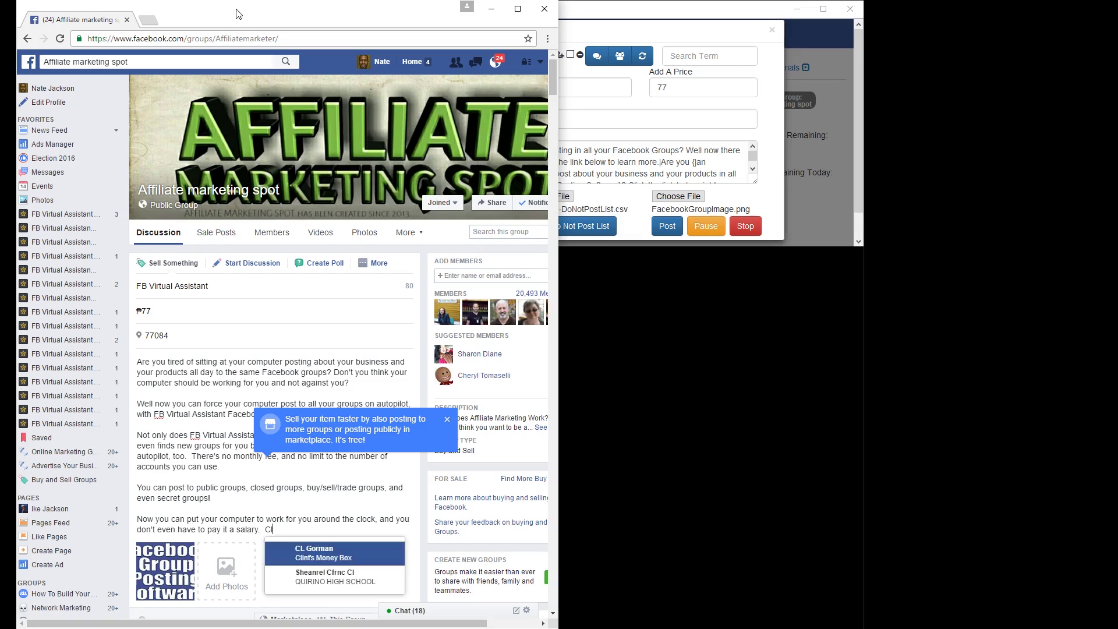
type("ick t")
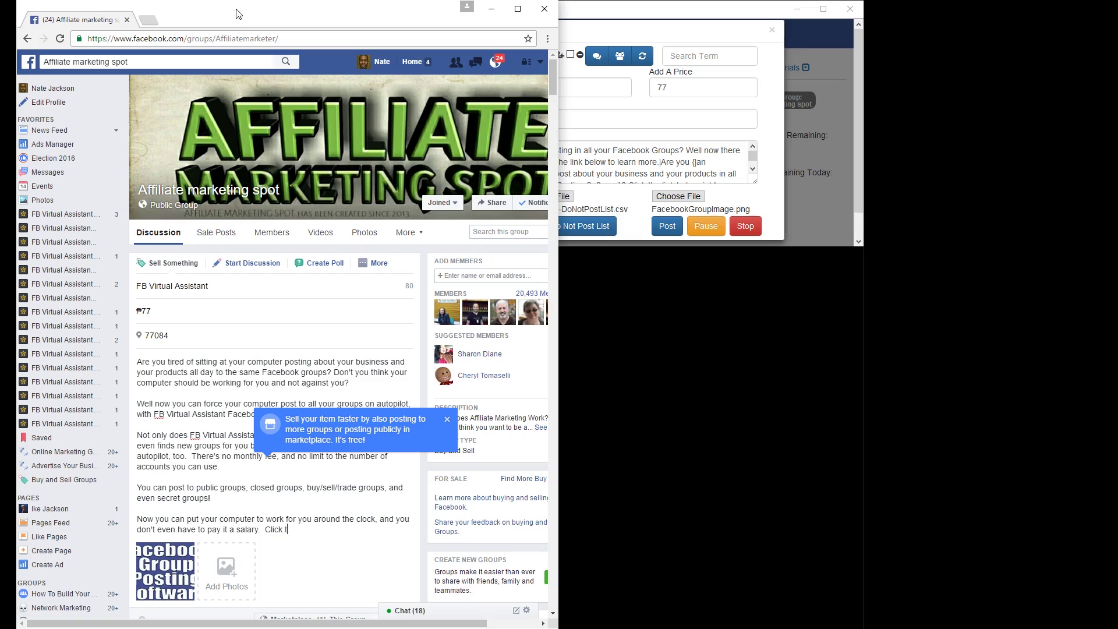
type("he link below right now for more inform")
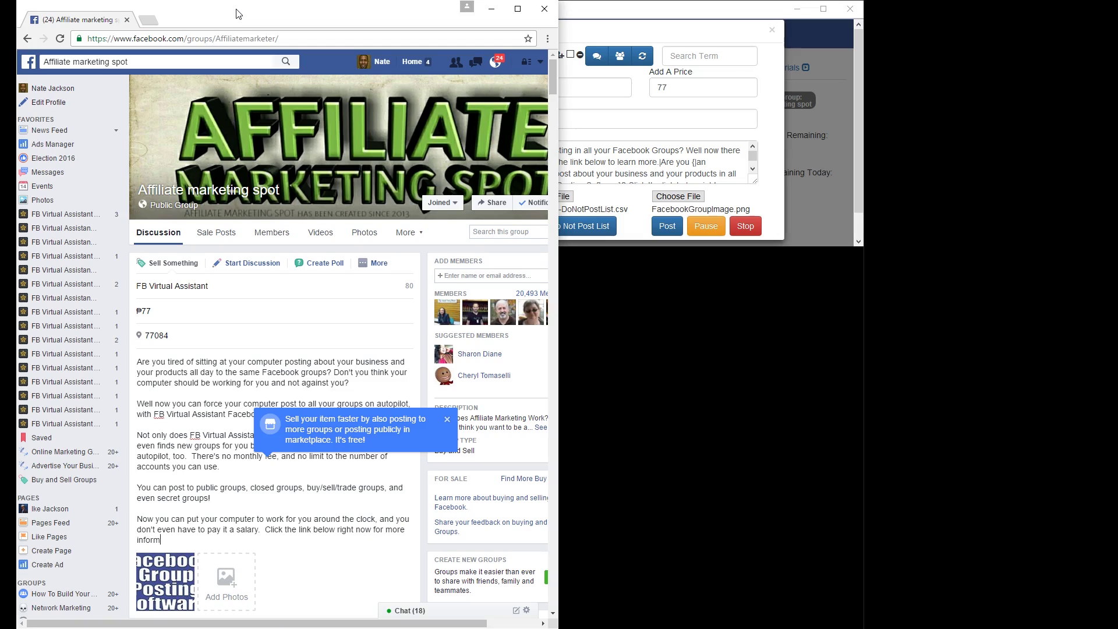
type("ation about FB Virtual Assistant.")
key("Return")
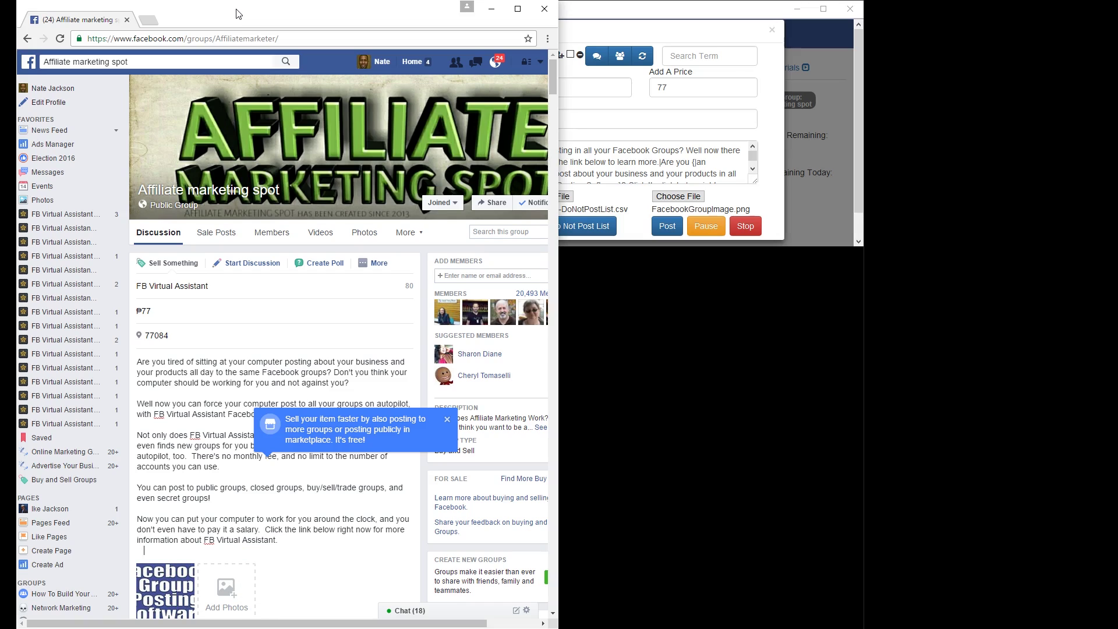
key("Return")
type("http:/")
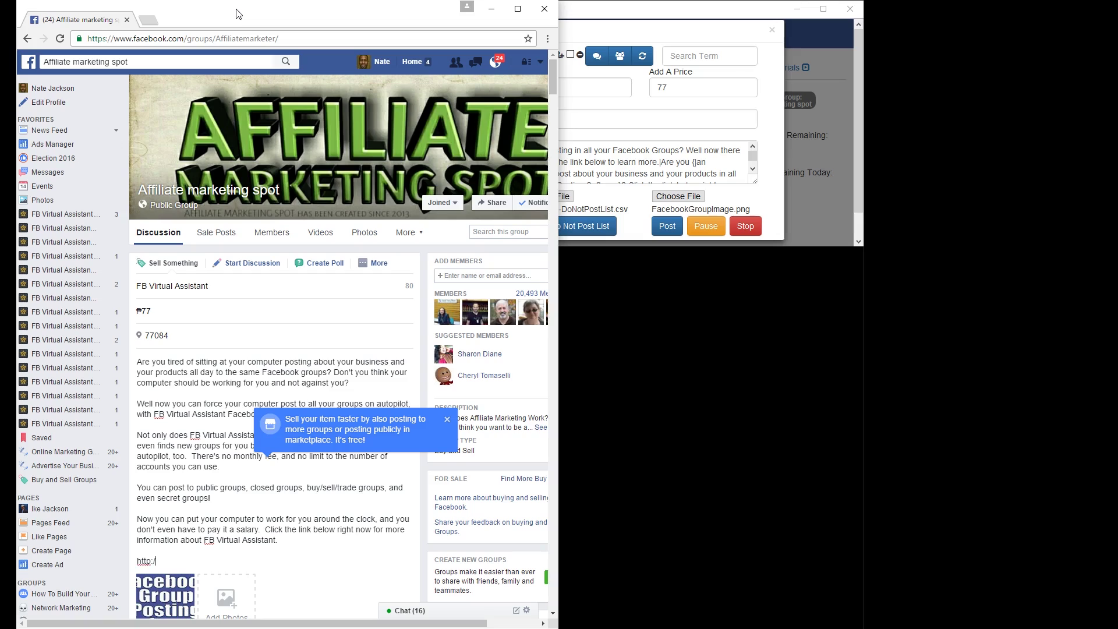
type("/comment-like-share-post.info/fbva18")
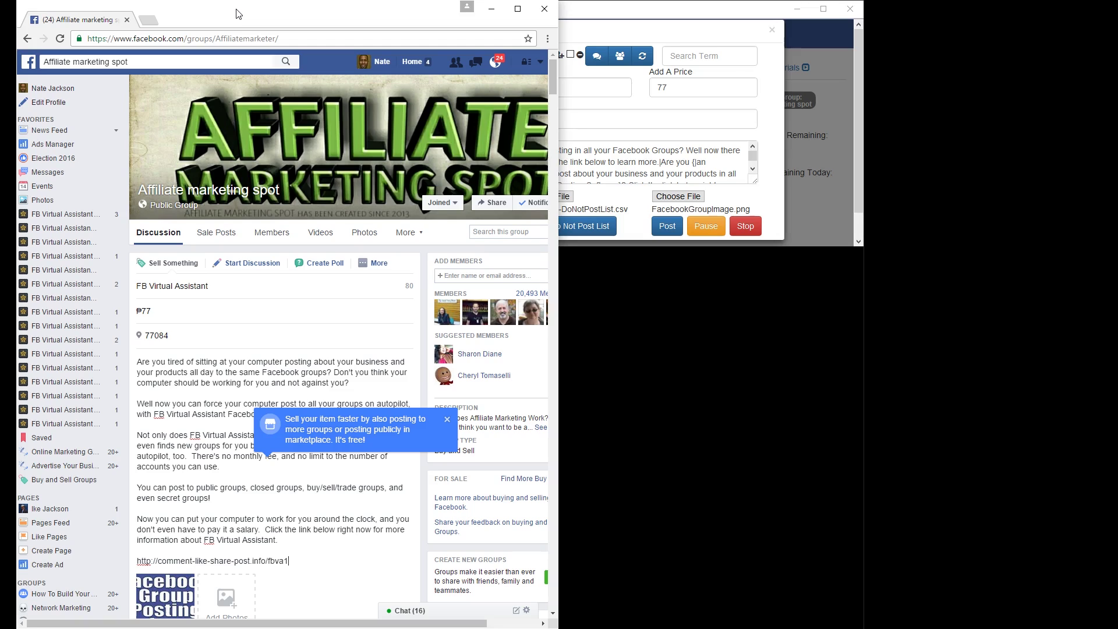